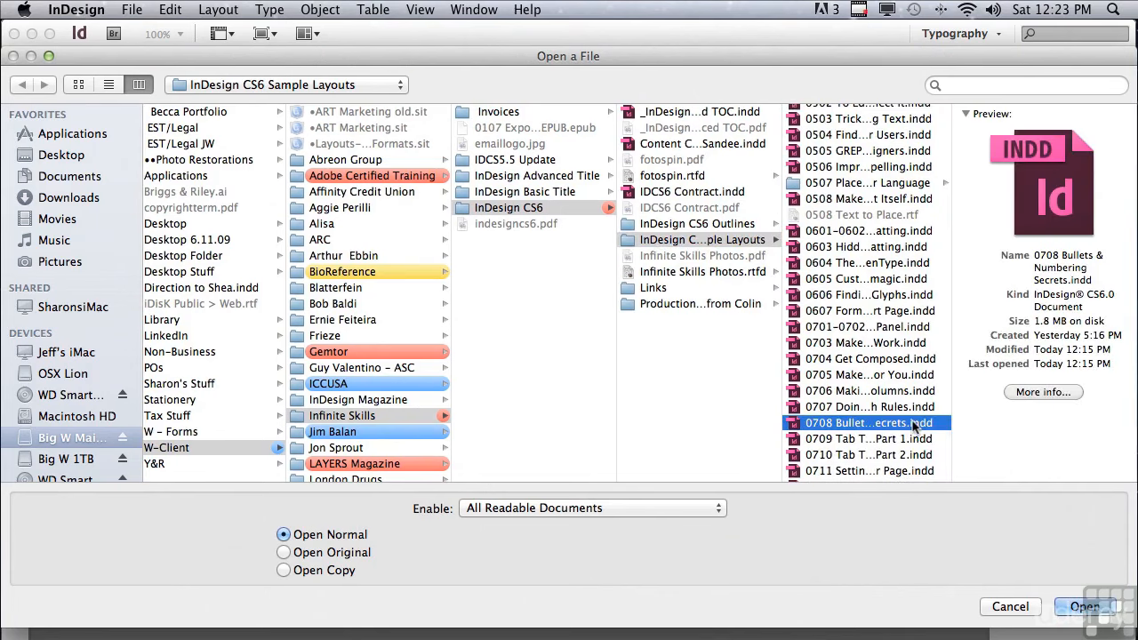
- Open "0708 Bullets & Numbering Secrets.indd" and format the first four paragraphs under "Format as a Bulleted List:" as a bulleted list
key("Return")
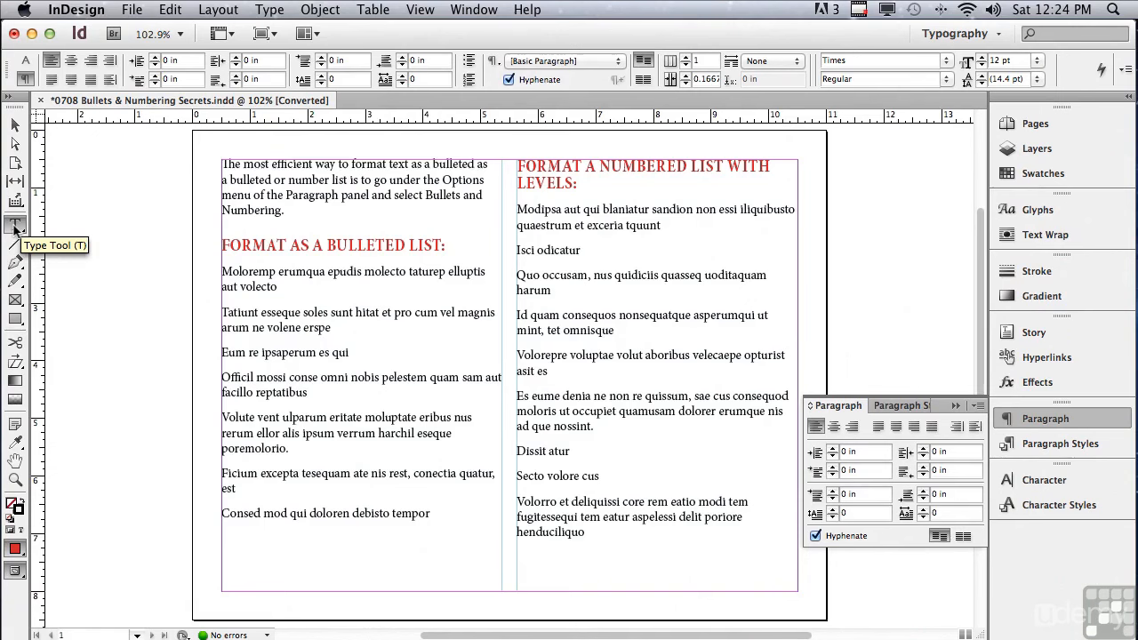
left_click_drag(221, 271, 359, 403)
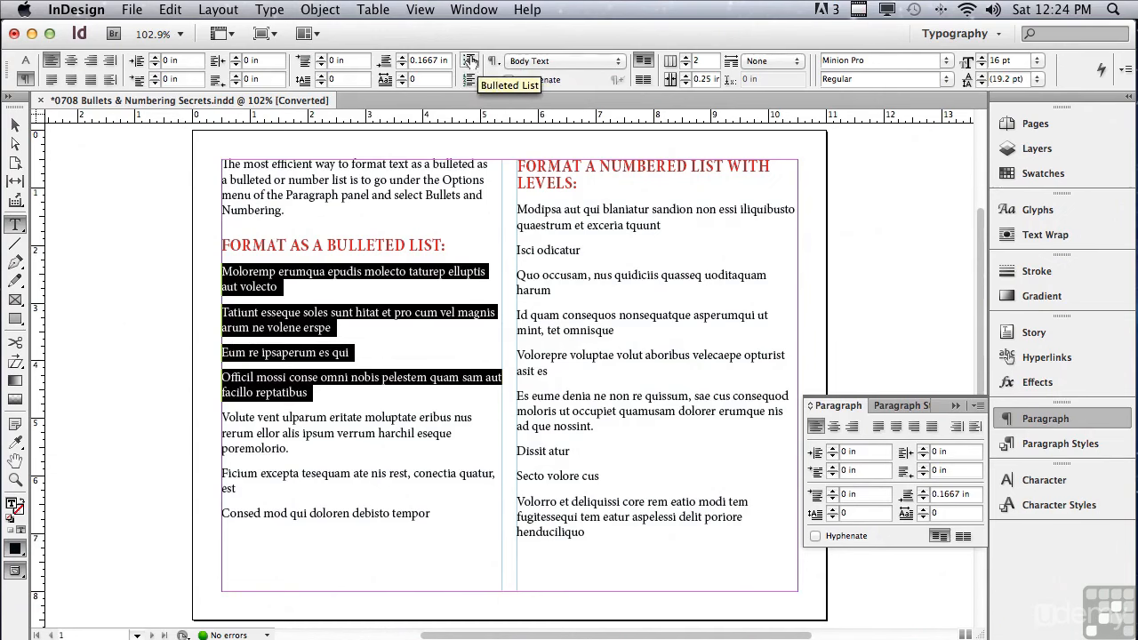
left_click(469, 60)
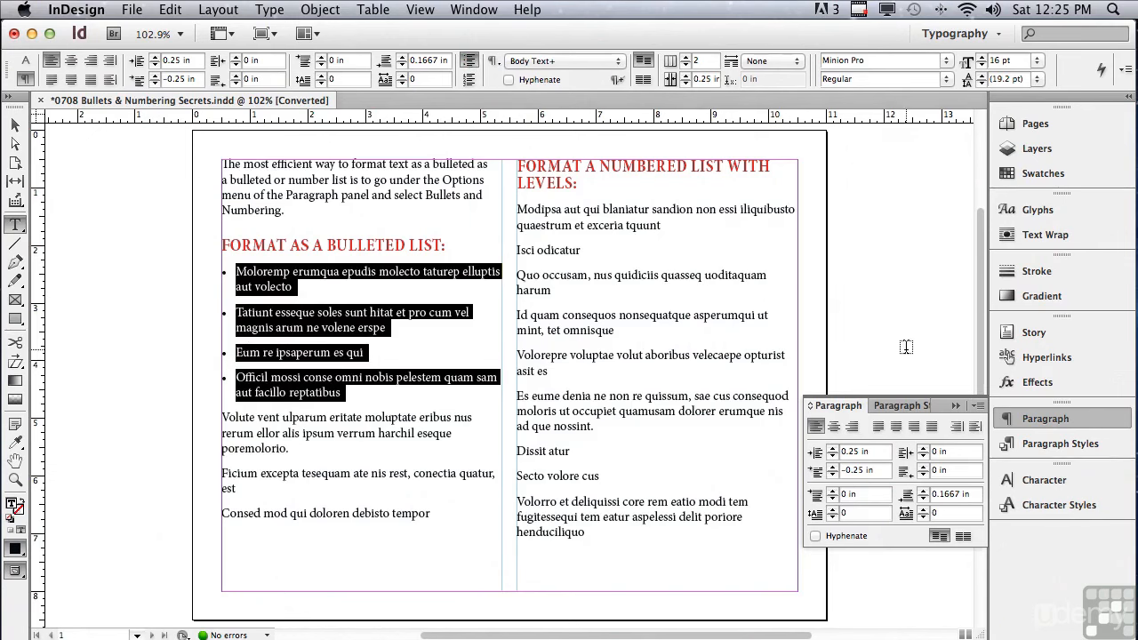
- Add the large solid square from the Wingdings font to the bullet characters available for the selected list
left_click(978, 406)
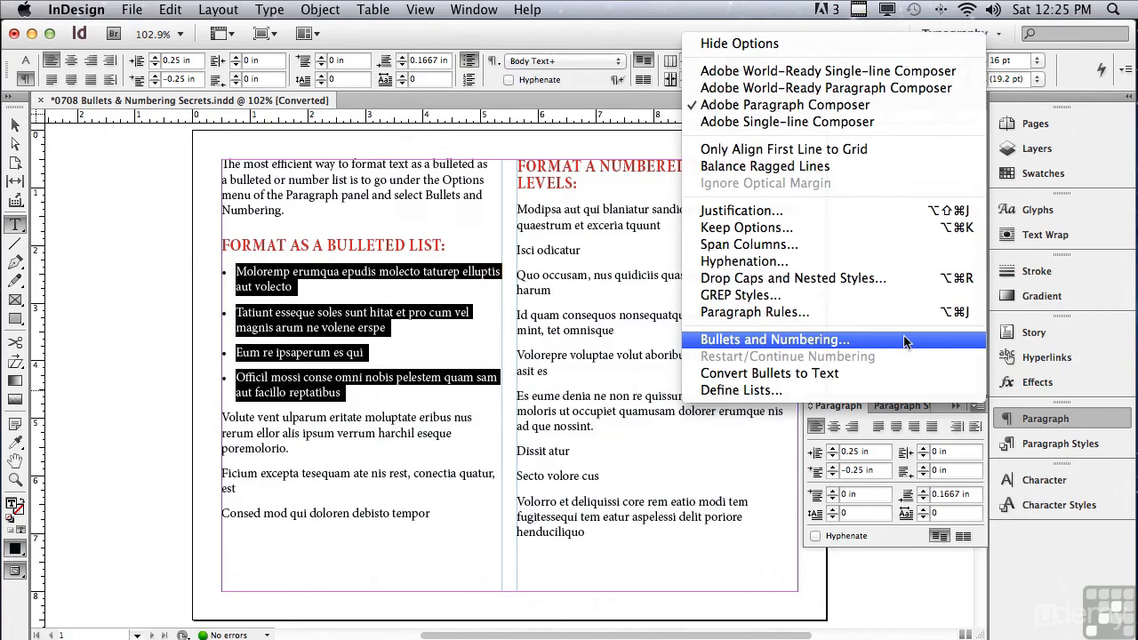
left_click(573, 331)
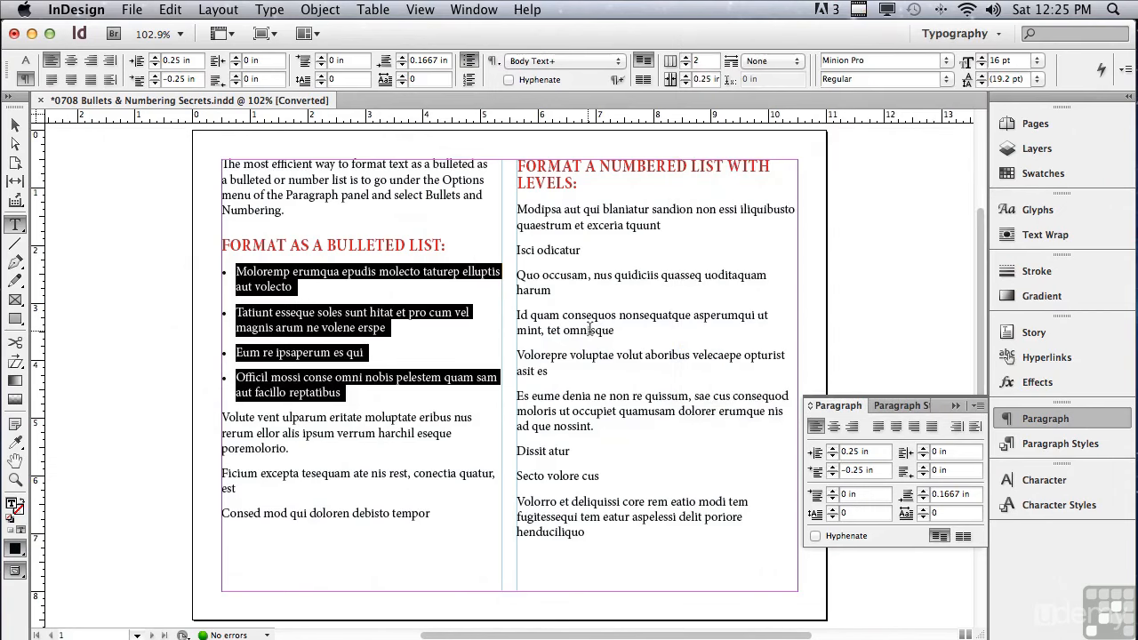
left_click(468, 65, "alt")
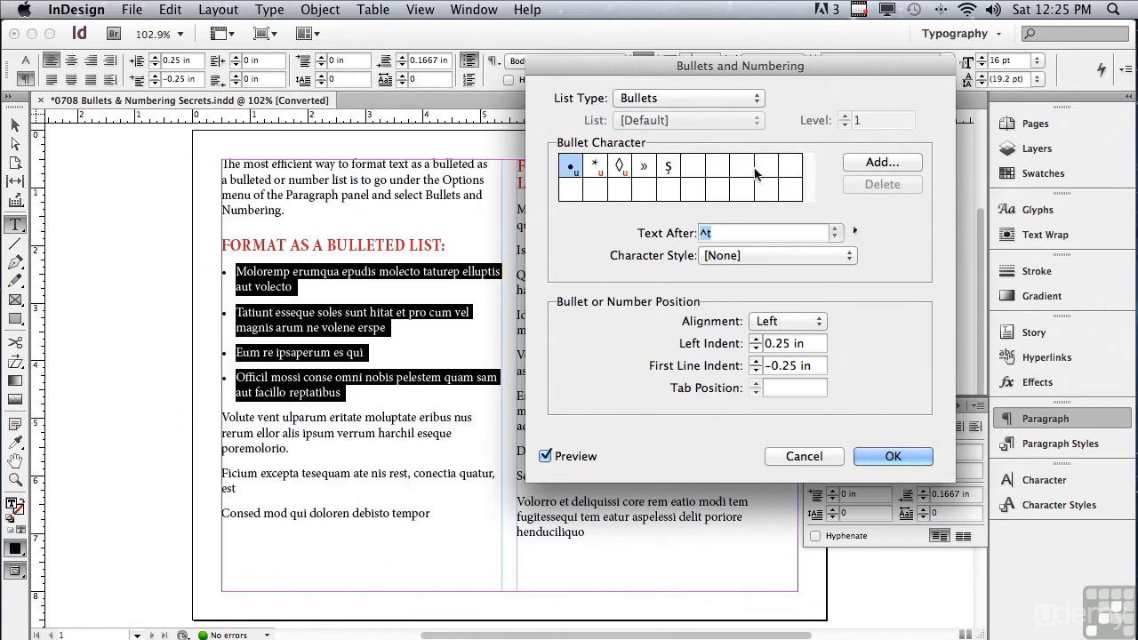
left_click(861, 163)
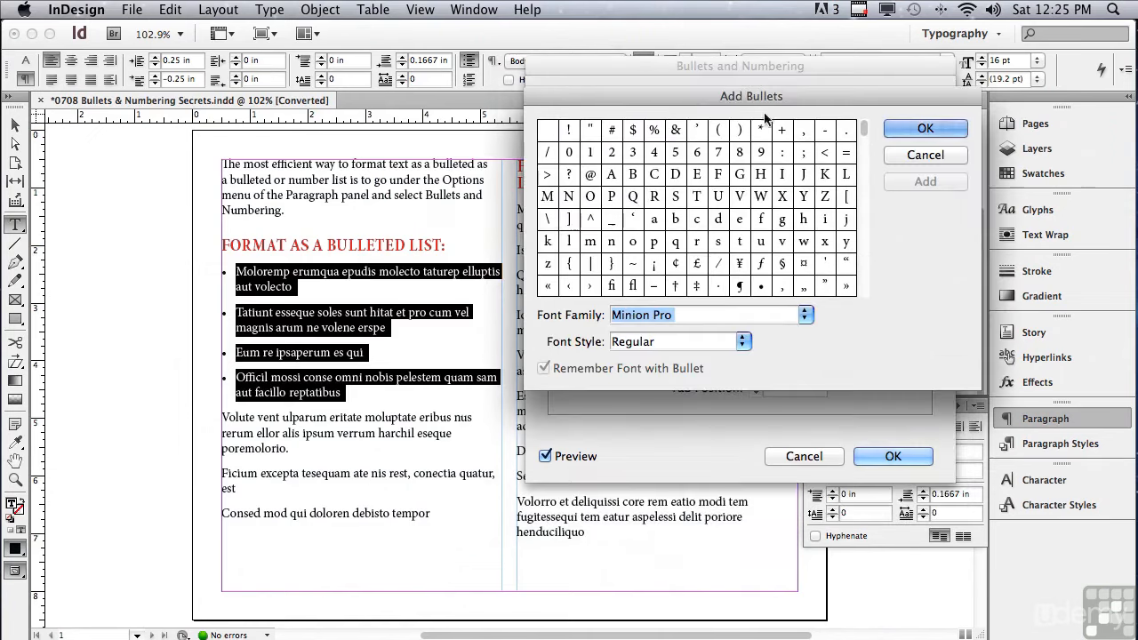
left_click_drag(636, 98, 687, 55)
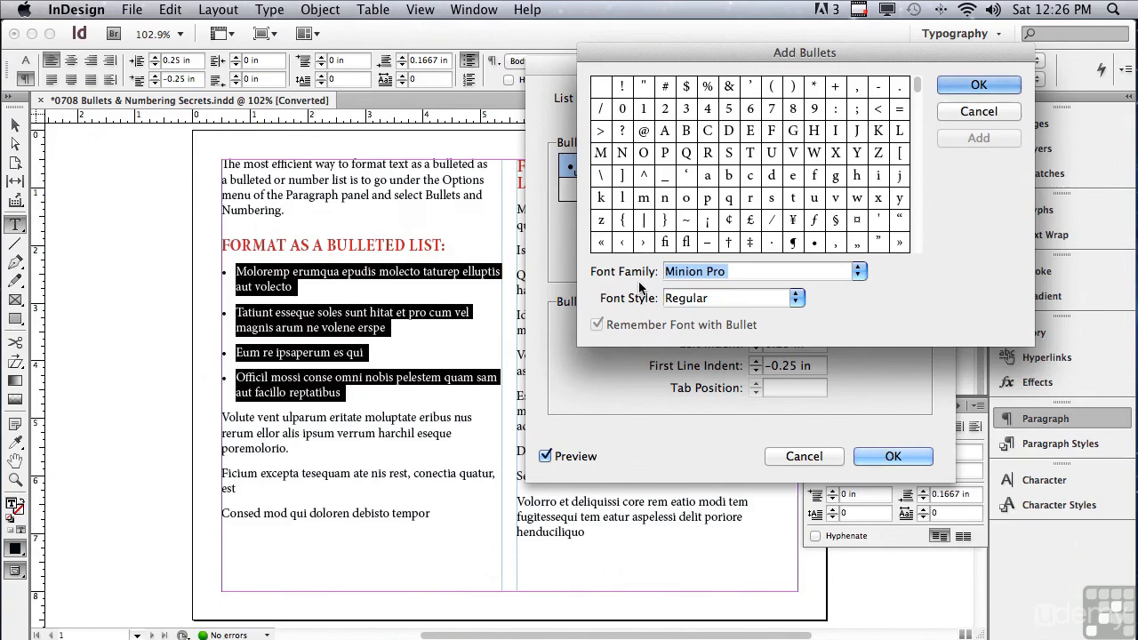
left_click(858, 271)
scroll(771, 430, "down", 15)
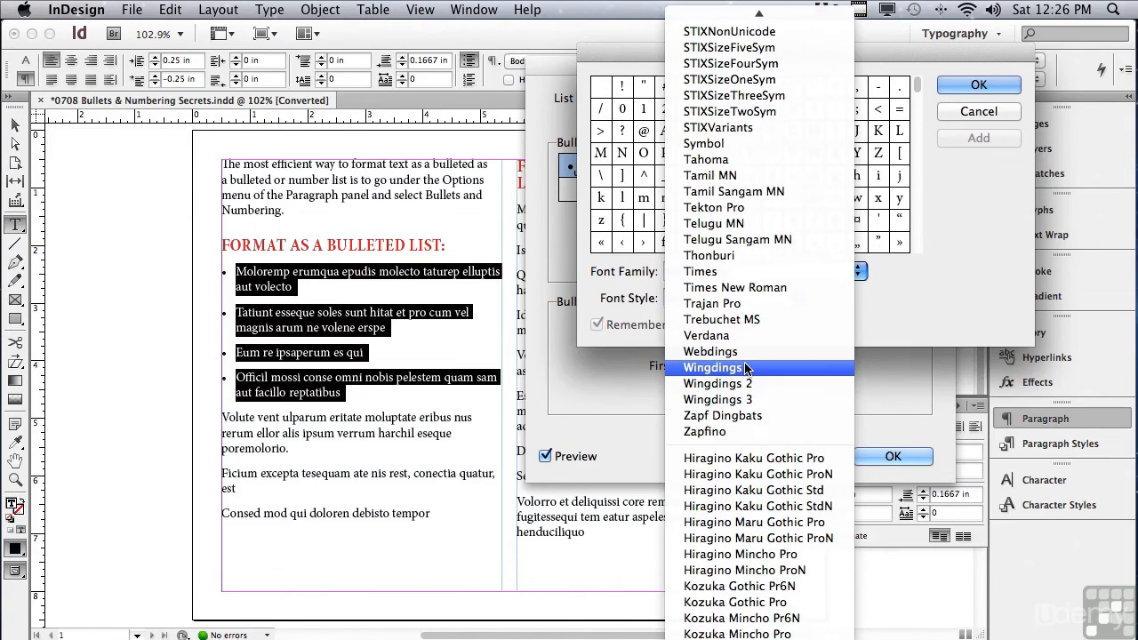
left_click(746, 367)
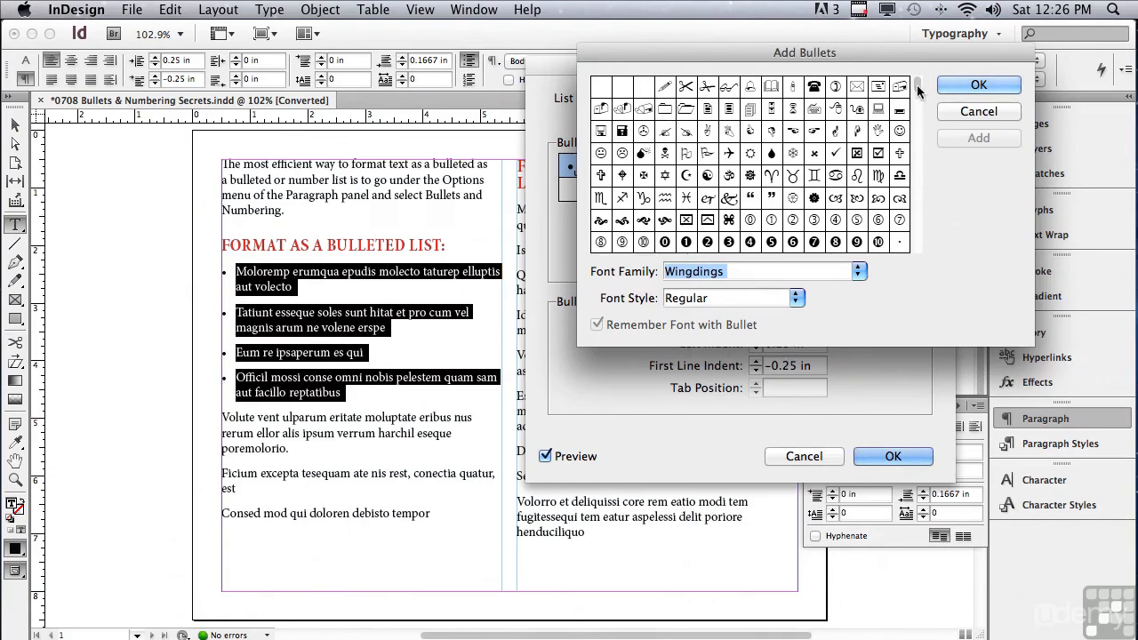
left_click_drag(917, 89, 917, 99)
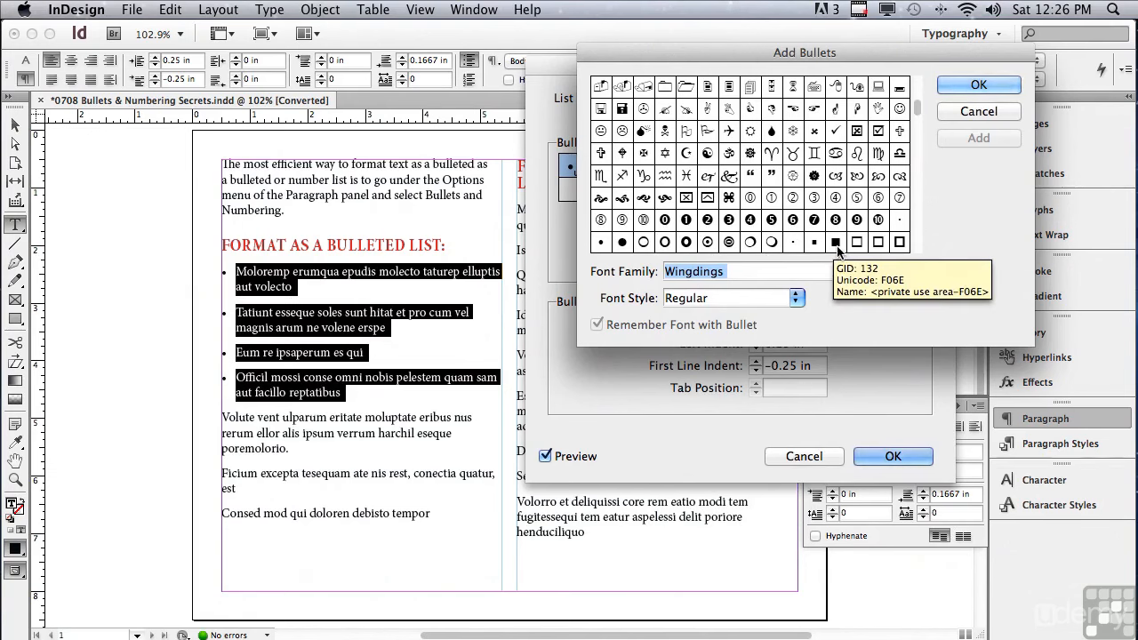
left_click(837, 246)
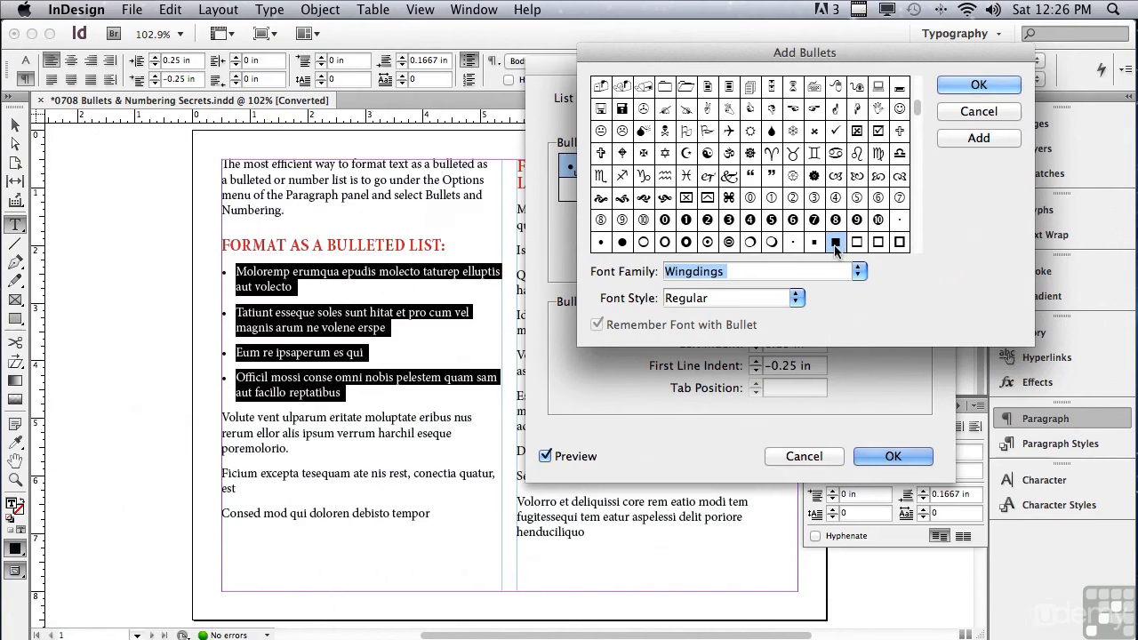
left_click(975, 141)
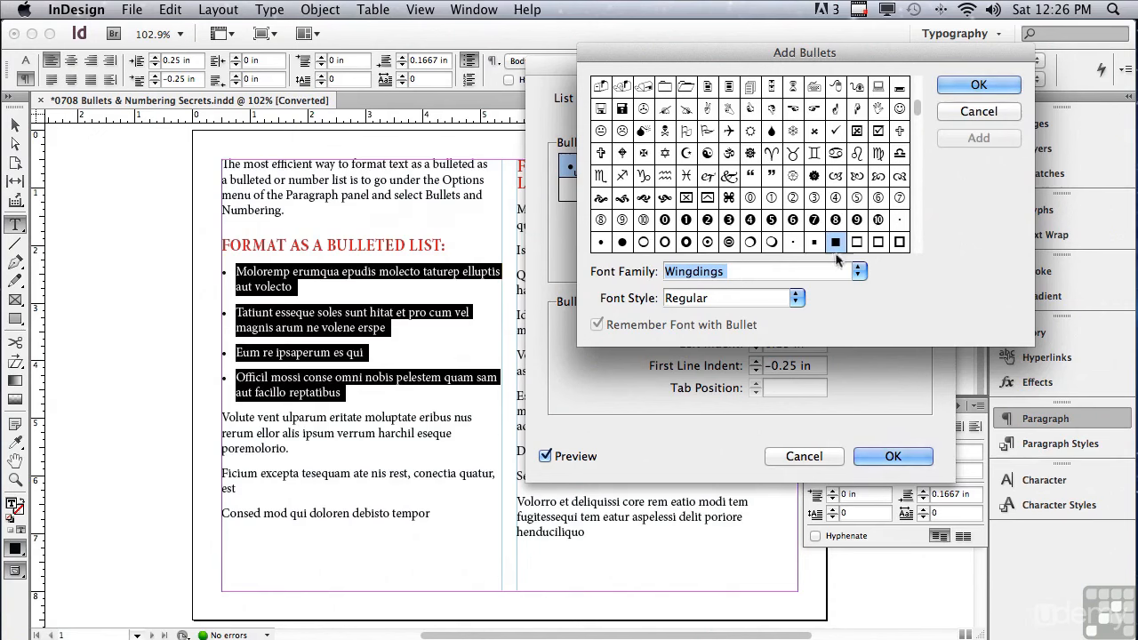
- Add the small solid square and the tall black diamond from Wingdings to the available bullet characters and accept the additions
left_click(814, 243)
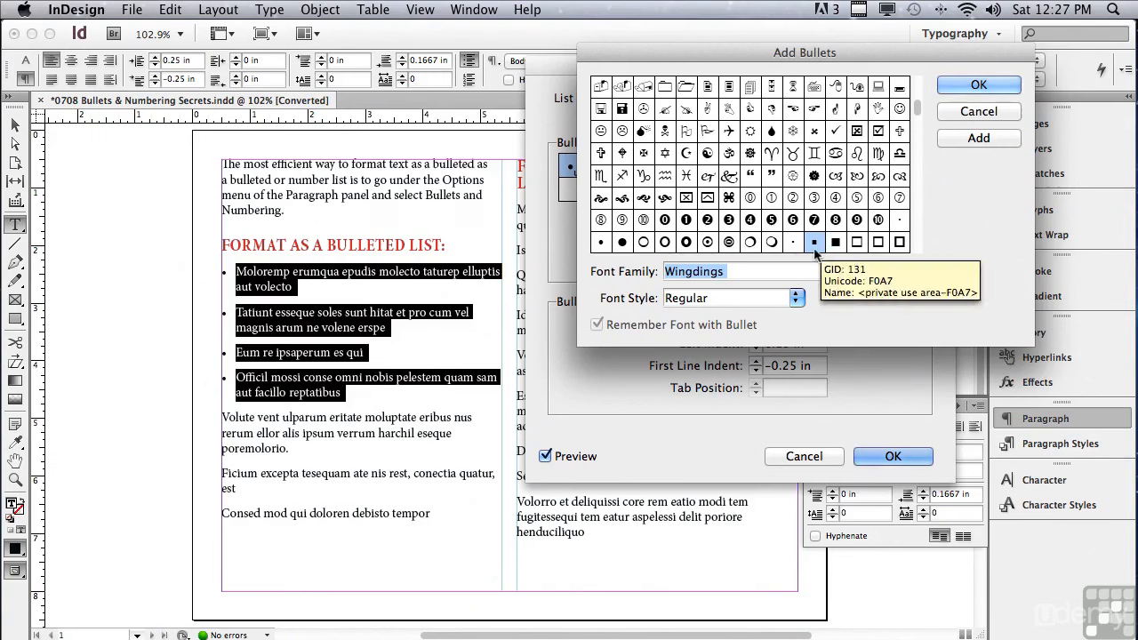
left_click(979, 139)
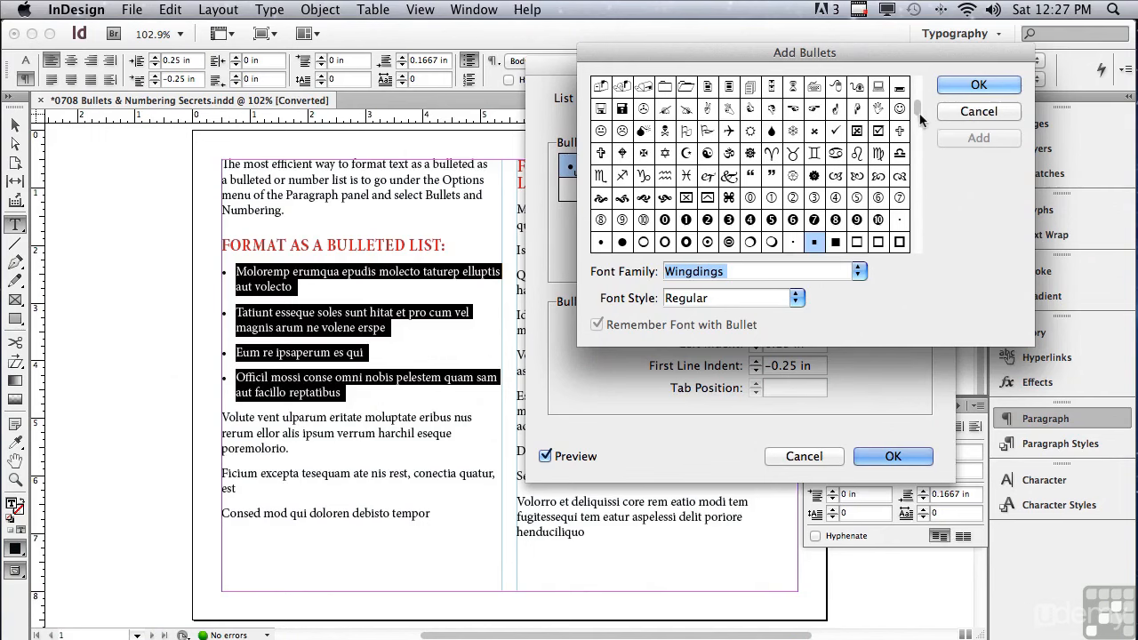
scroll(918, 118, "down", 1)
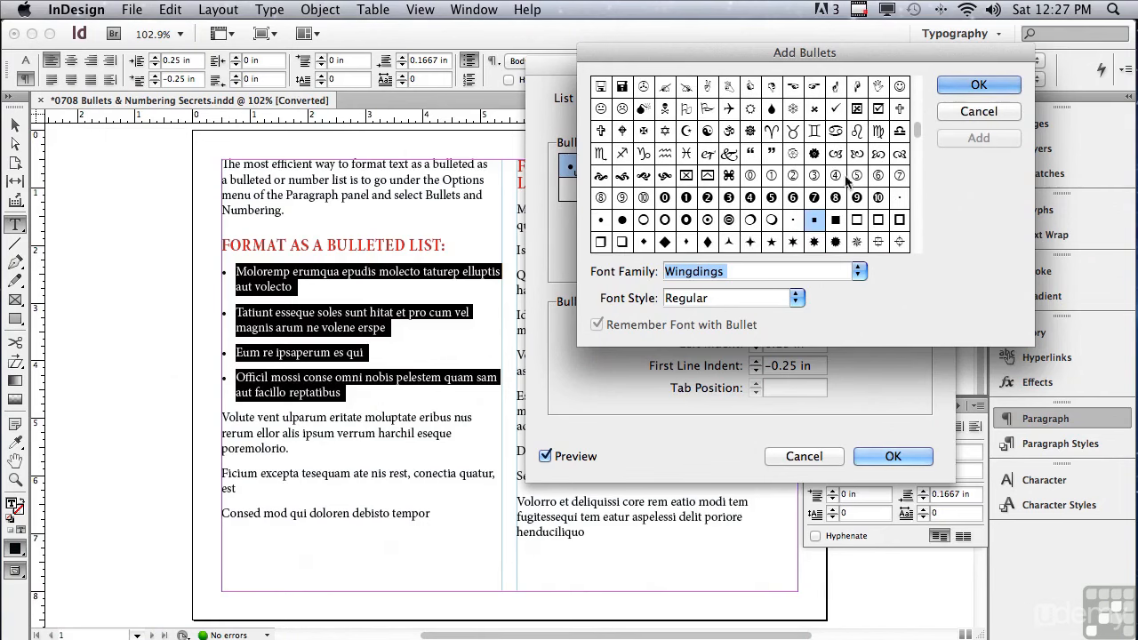
left_click(709, 241)
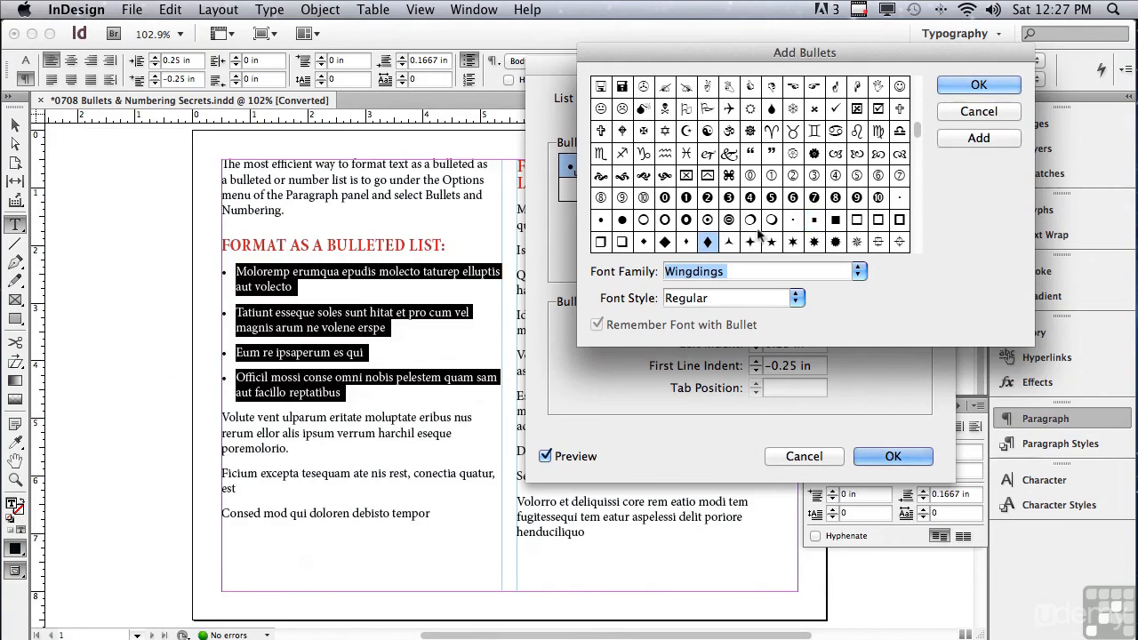
left_click(979, 138)
left_click(976, 86)
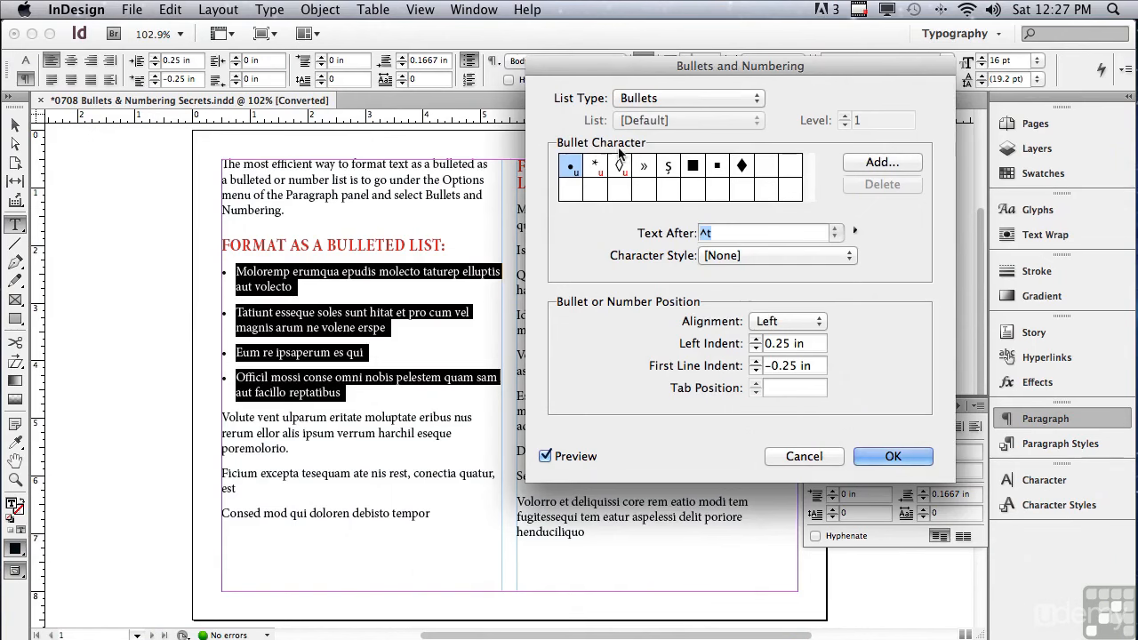
- Use the small solid square as the list's bullet, compare it with the preview off and on, and apply the RED character style
left_click(718, 167)
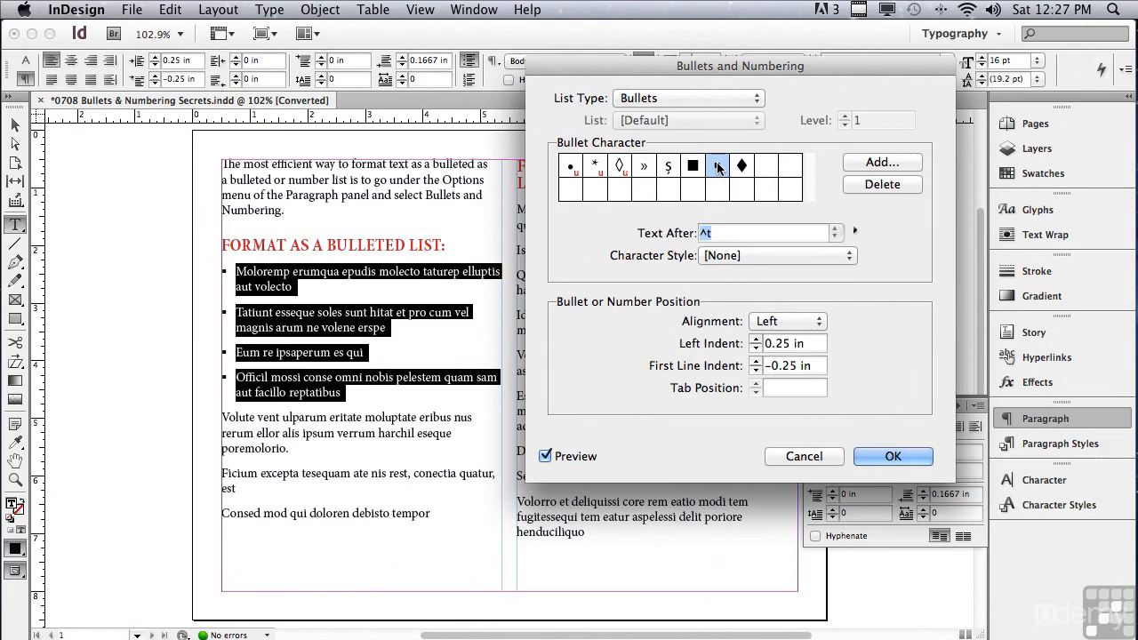
left_click(545, 457)
left_click(545, 458)
left_click(754, 257)
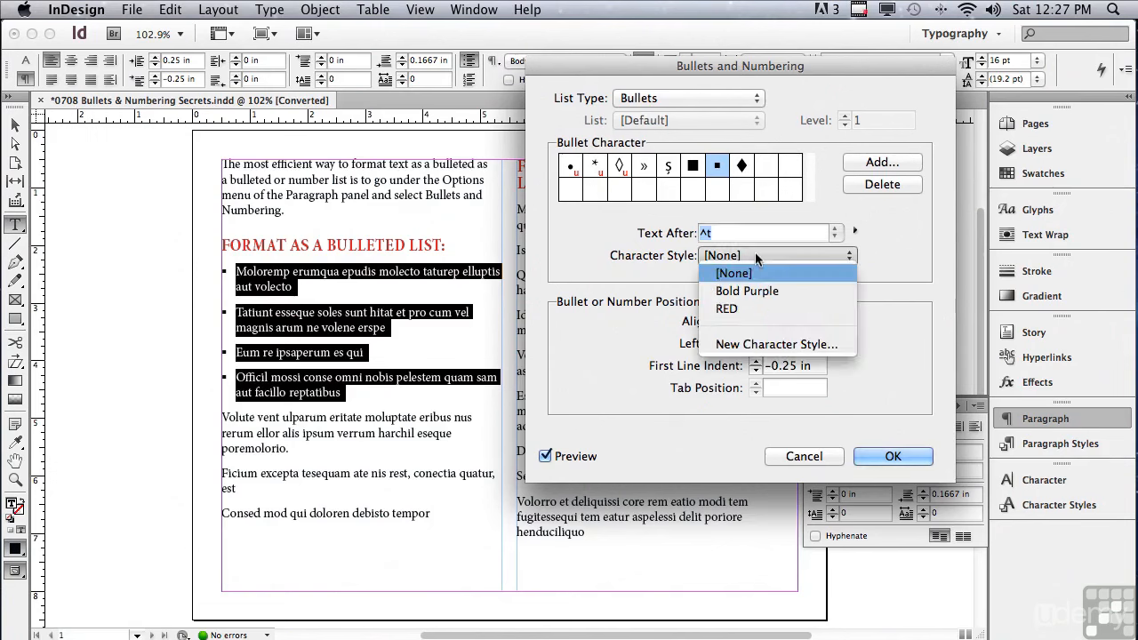
left_click(746, 308)
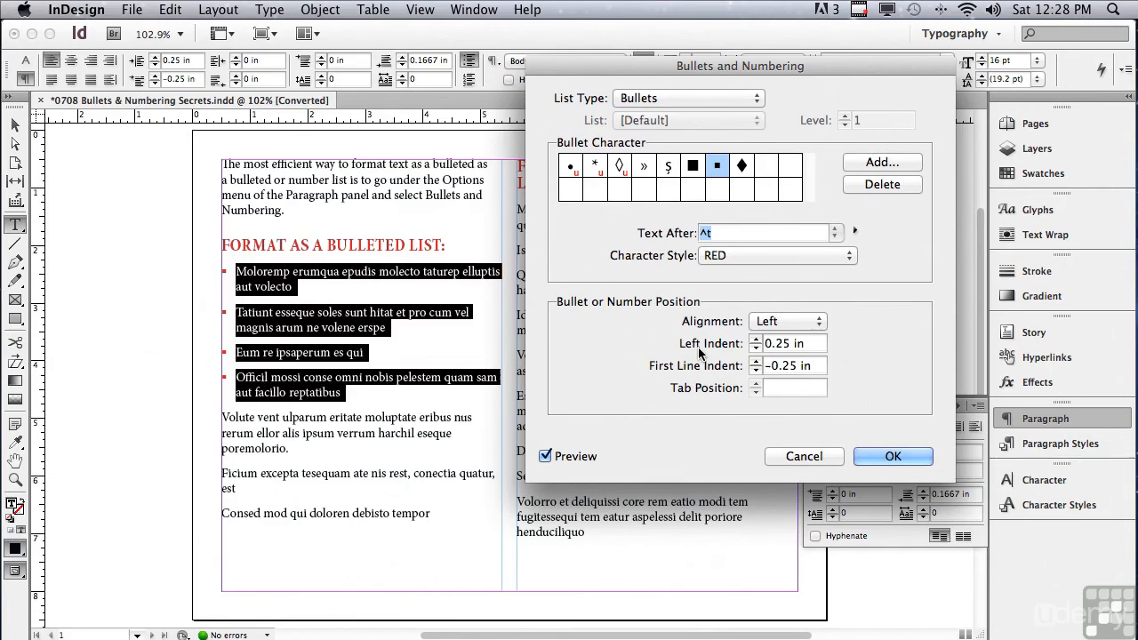
- Increase the bulleted list's left indent to 0.4375 in
left_click(755, 338)
left_click(755, 339)
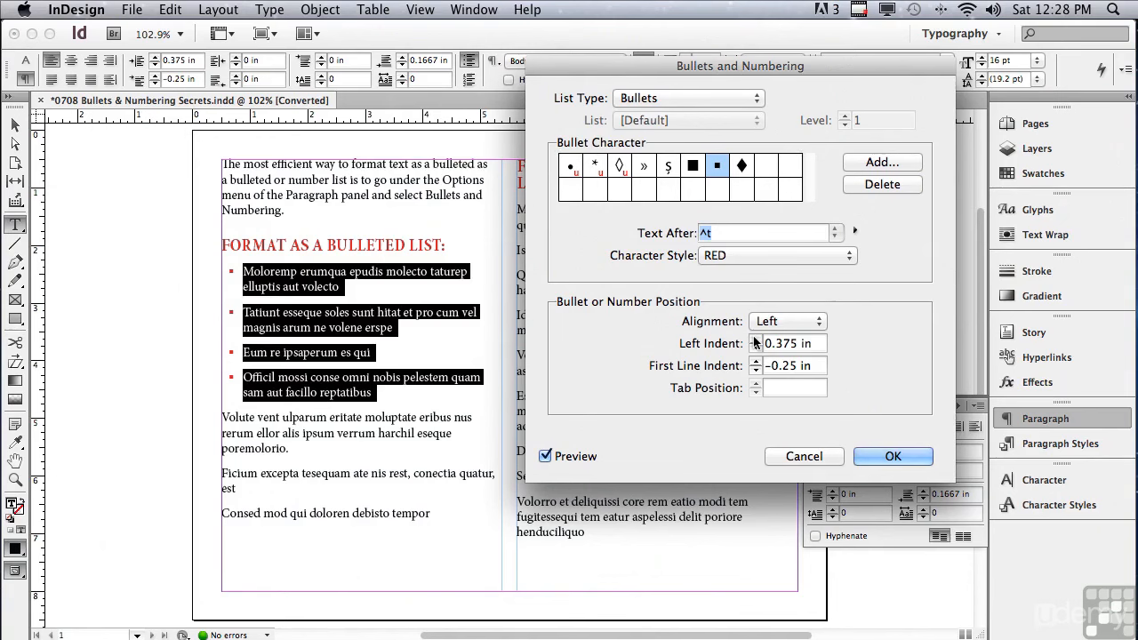
left_click(755, 340)
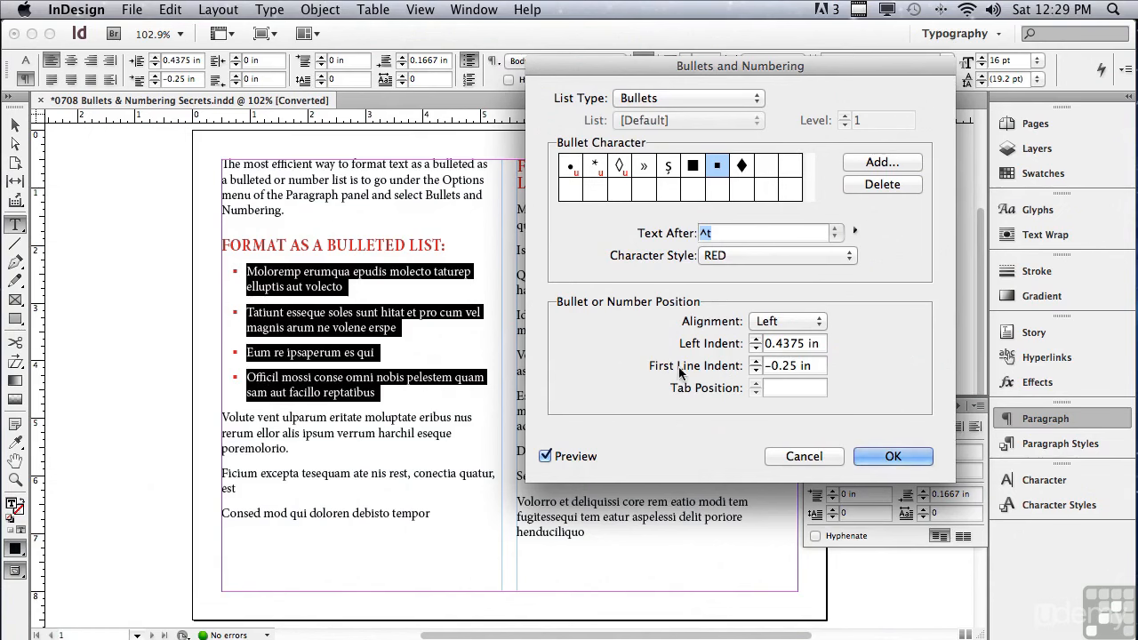
- Set the bulleted list's first line indent to -0.1875 in and left indent to 0.1875 in, and apply the bullet settings
left_click(755, 361)
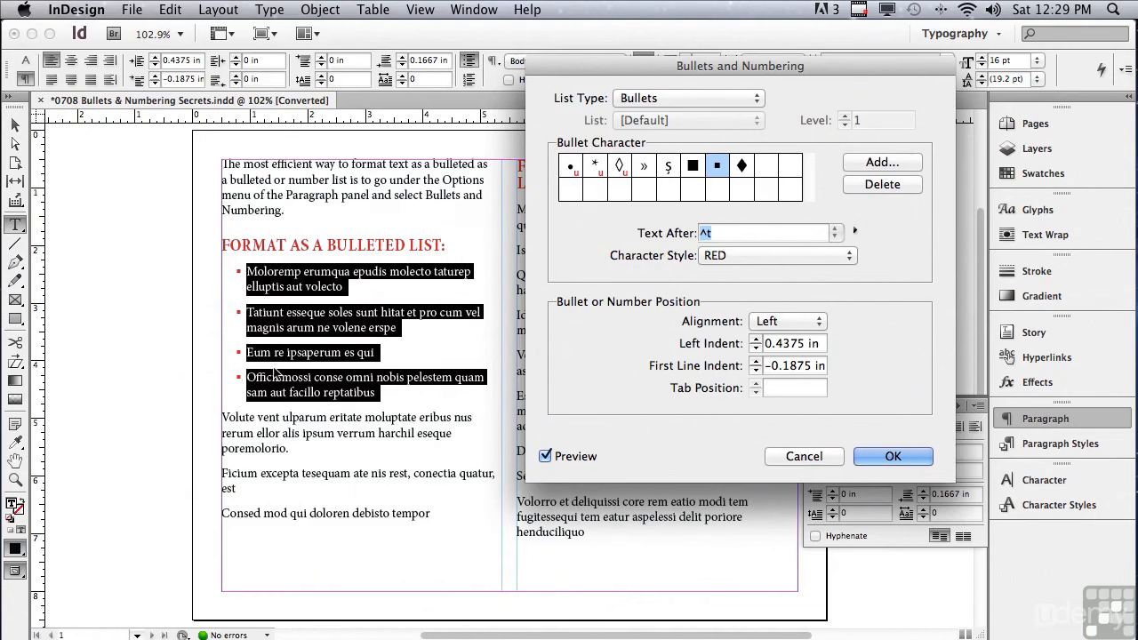
left_click(755, 348)
left_click(756, 349)
left_click(756, 349)
left_click(755, 348)
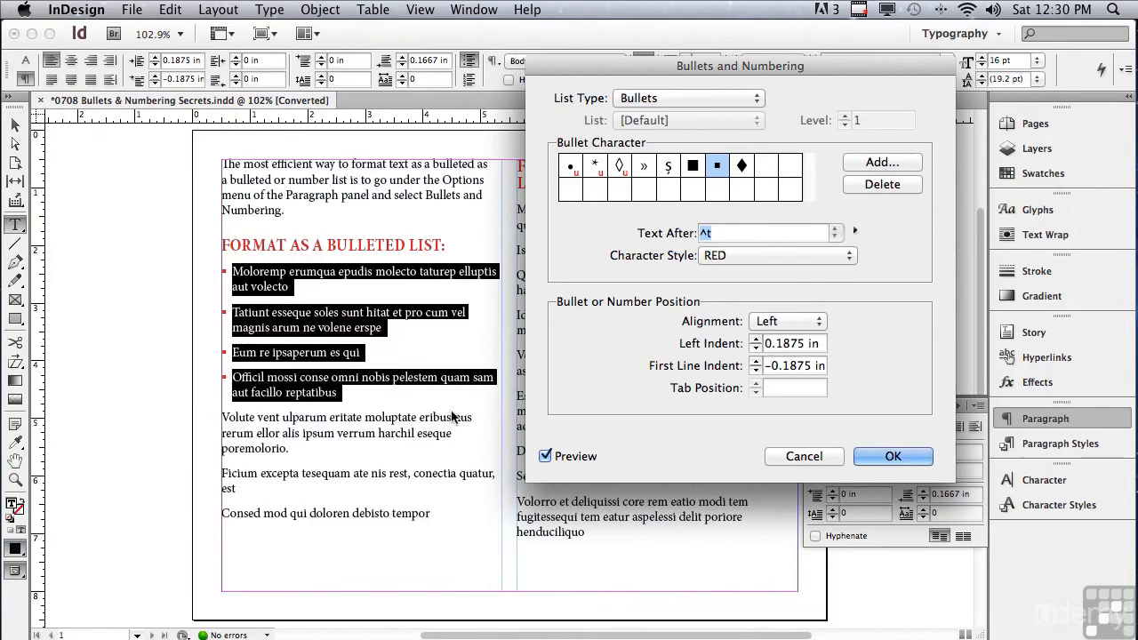
left_click(892, 456)
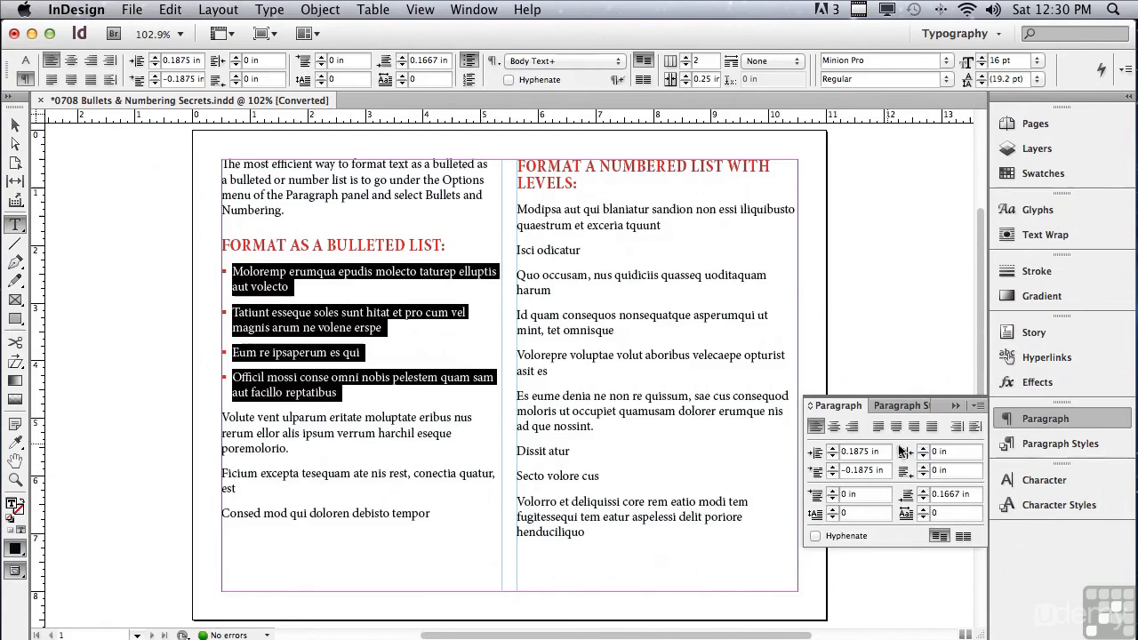
left_click(1033, 444)
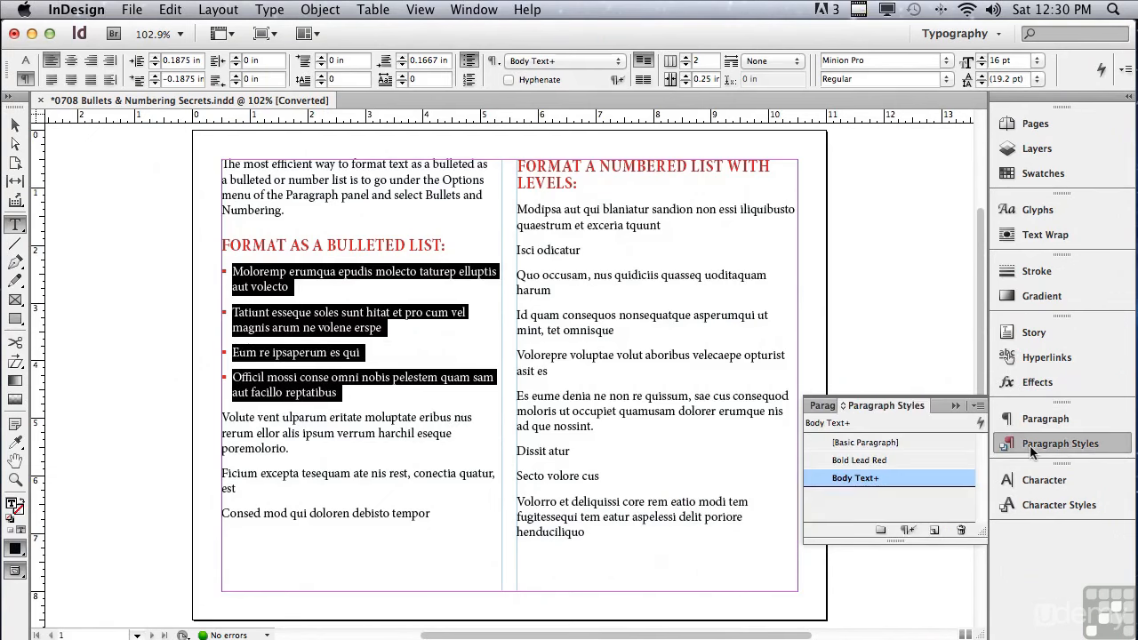
left_click(1033, 449)
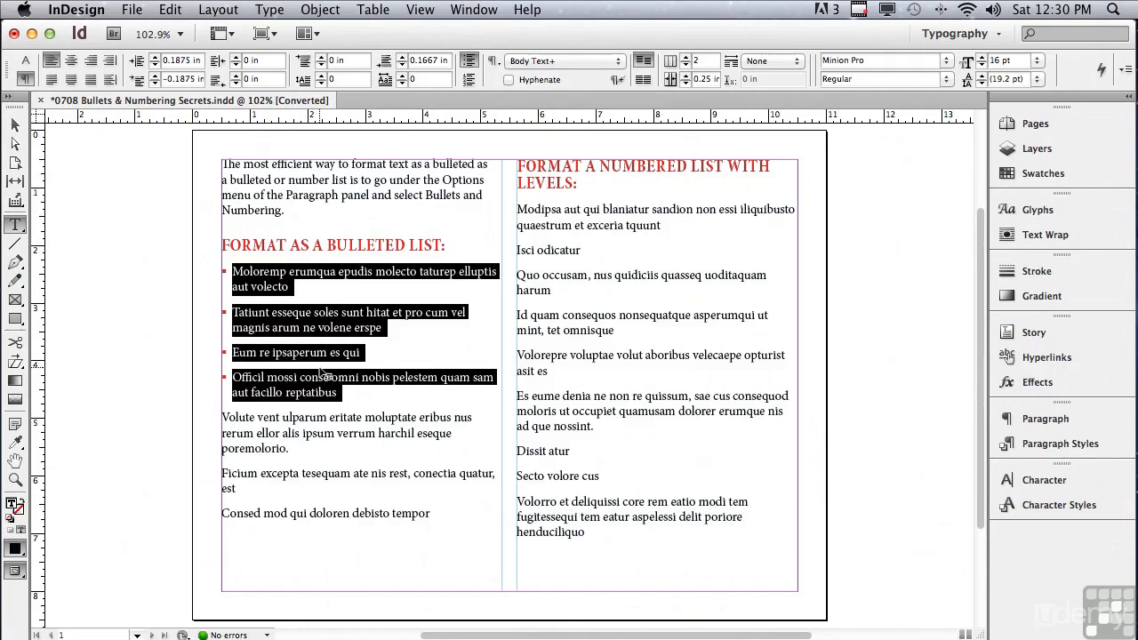
- Format the first four paragraphs under "Format a Numbered List with Levels:" as a numbered list
left_click(516, 209)
left_click_drag(517, 209, 638, 320)
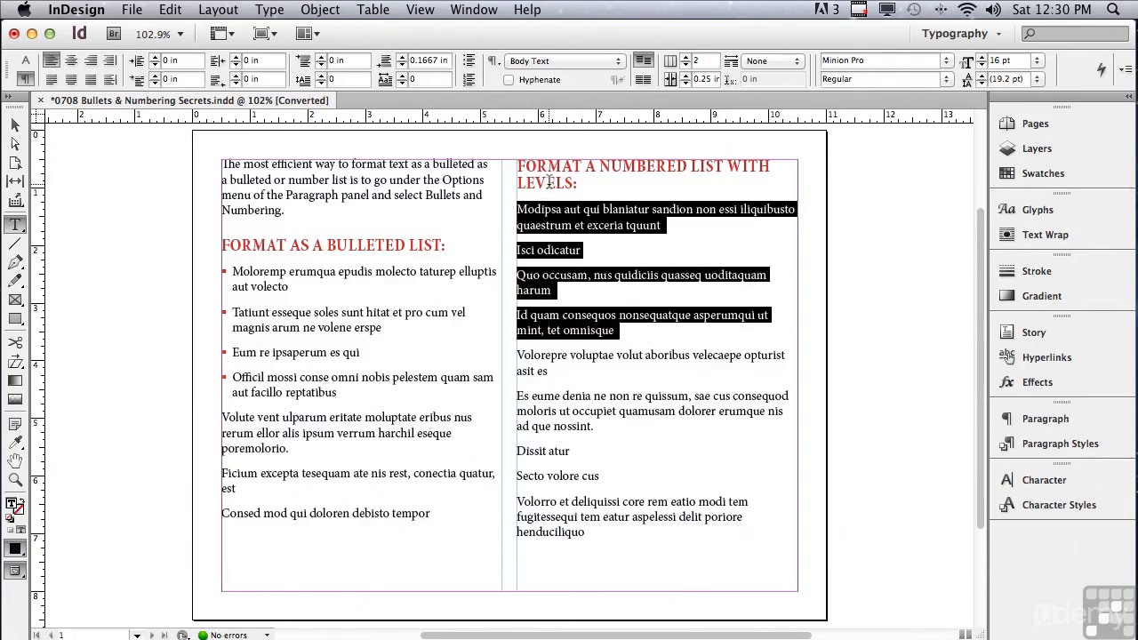
left_click(470, 81)
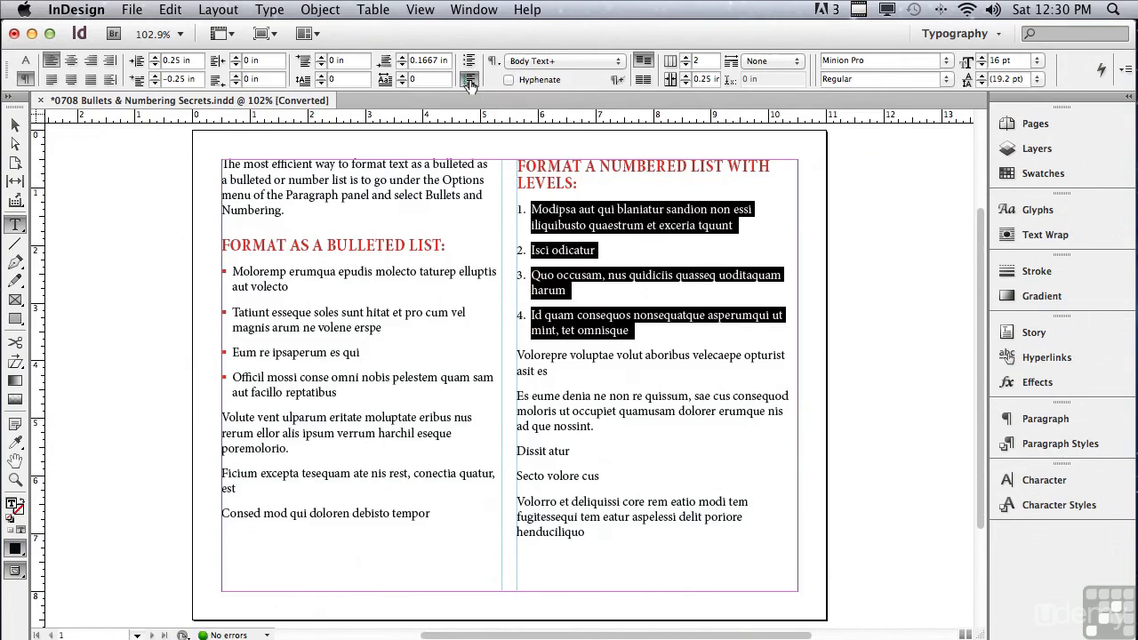
- Open the numbering options for the selected list and apply the Bold Purple character style to its numbers
left_click(469, 81, "alt")
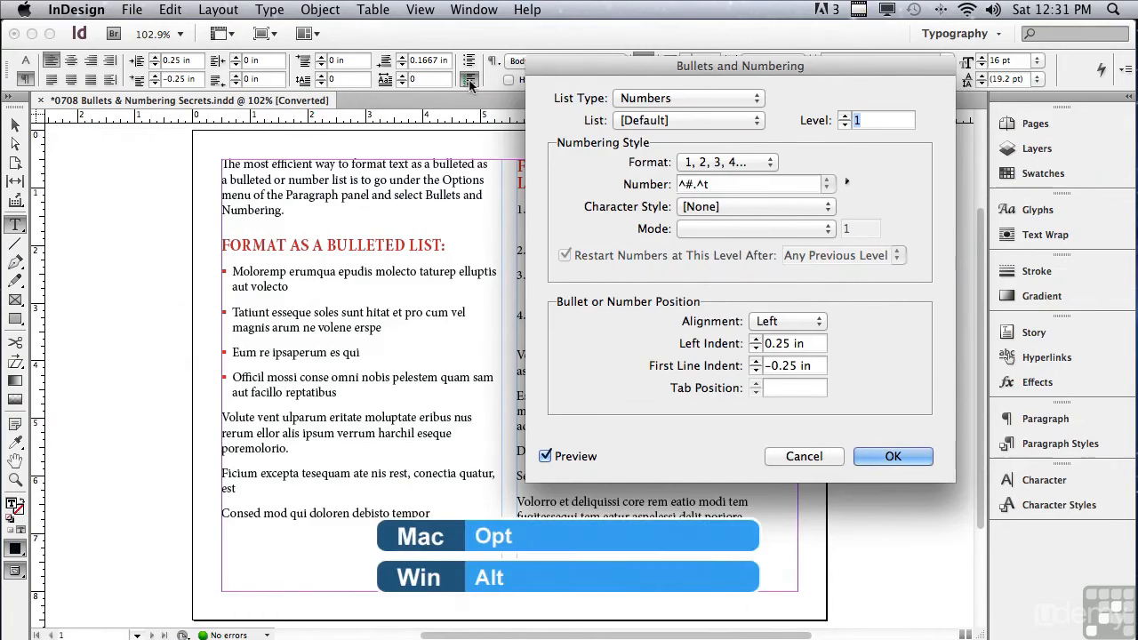
left_click_drag(600, 65, 584, 36)
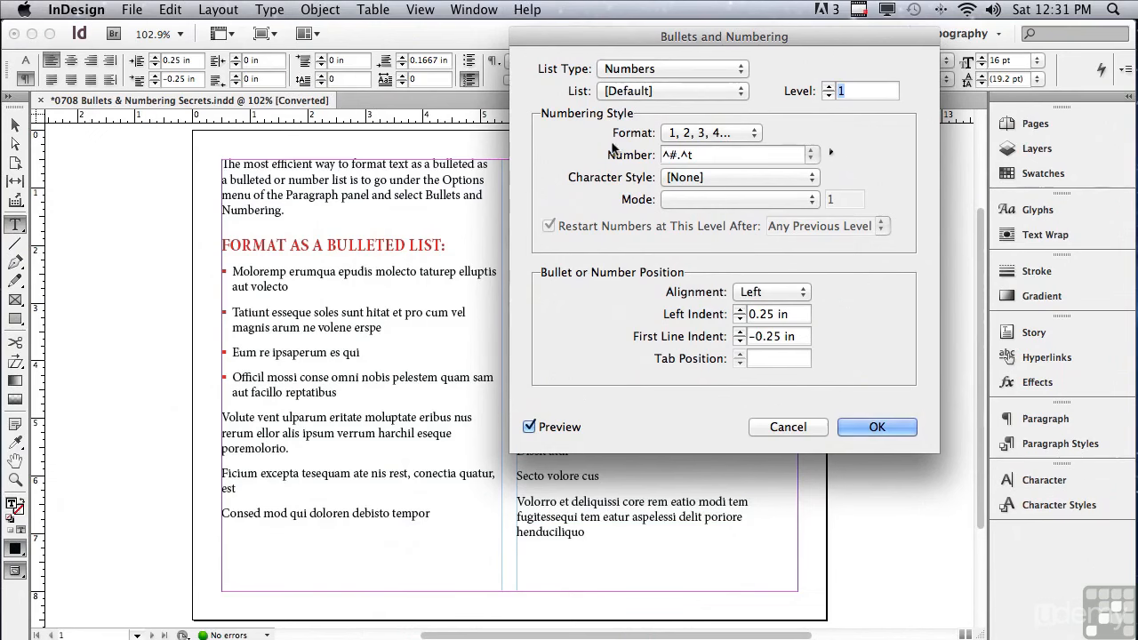
left_click(727, 136)
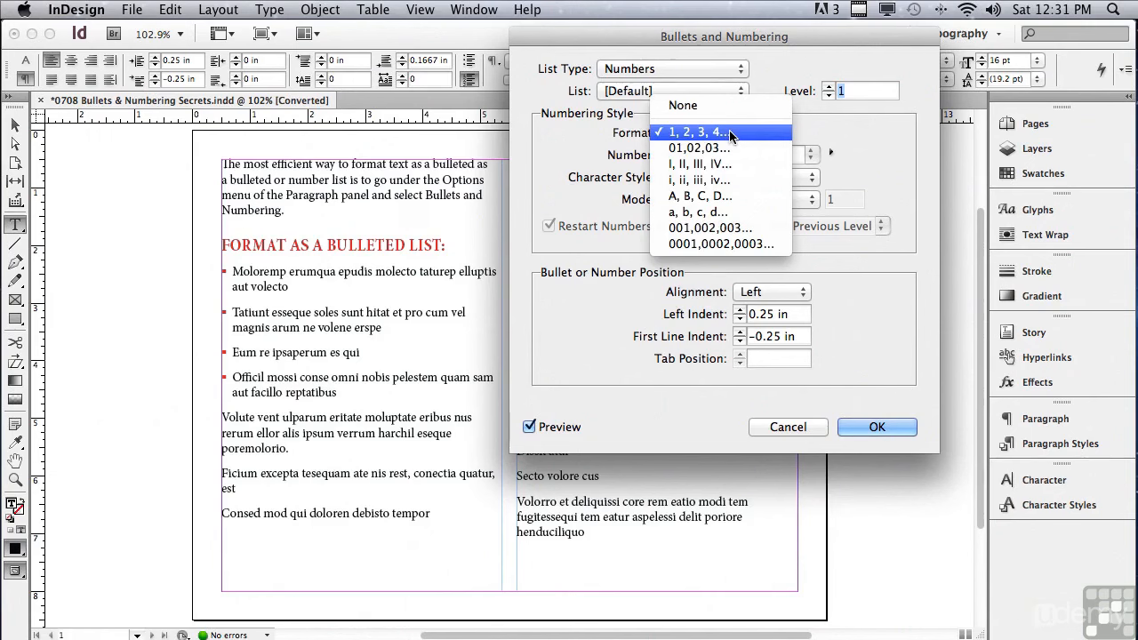
left_click(568, 140)
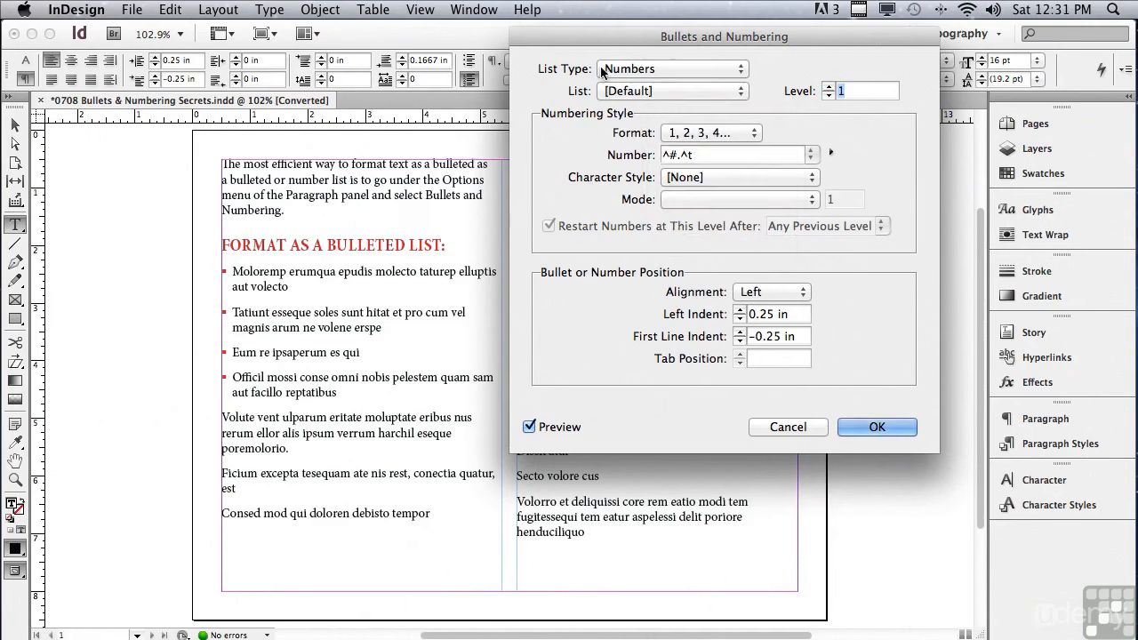
left_click_drag(627, 40, 180, 37)
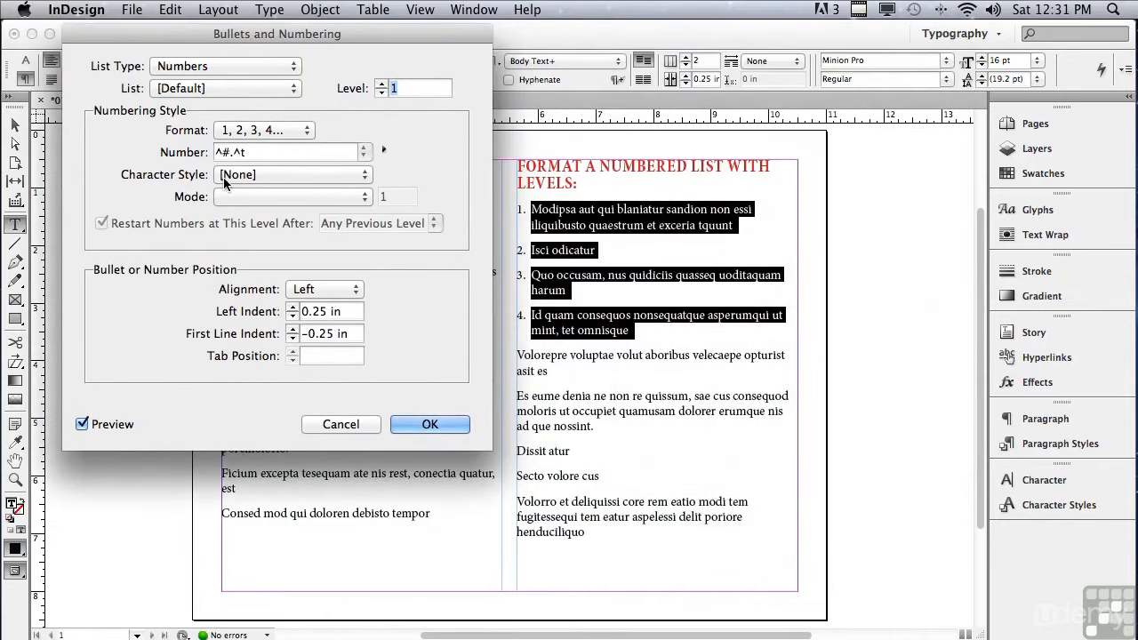
left_click(293, 173)
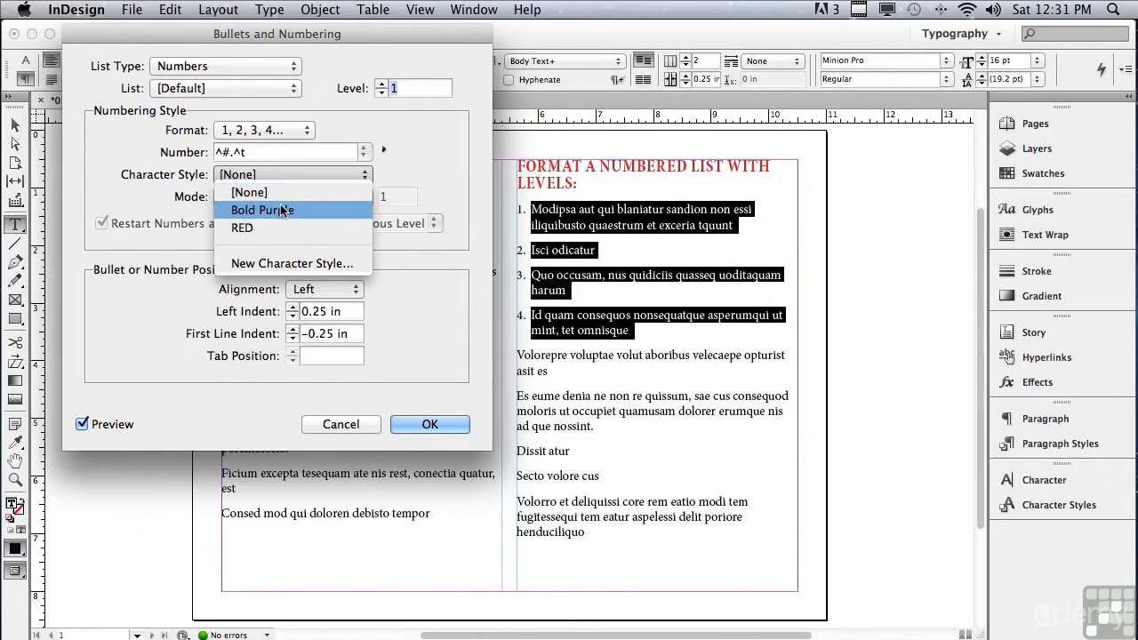
left_click(281, 210)
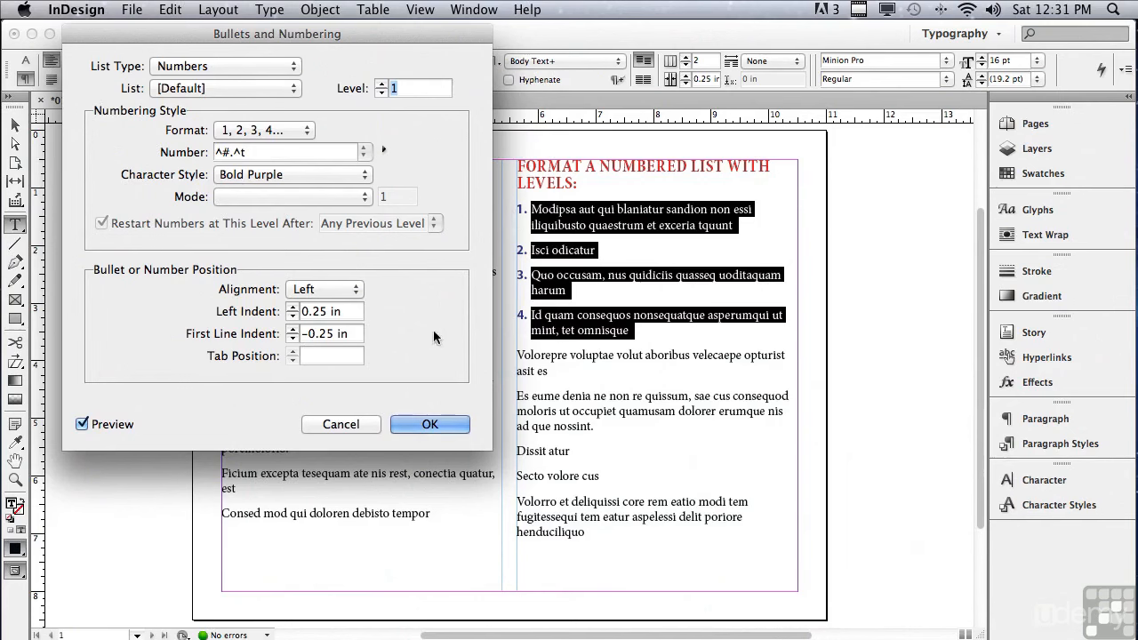
- Try a 0.375 in left indent on the numbered list, set it back to 0.25 in, and apply the numbering settings
left_click(292, 307)
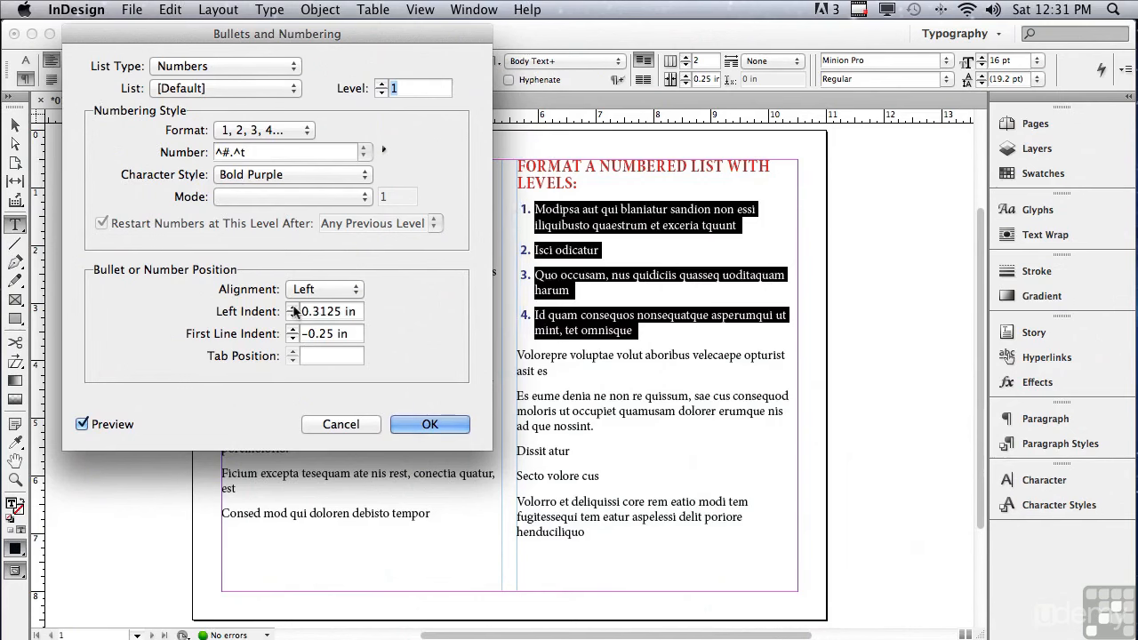
left_click(292, 307)
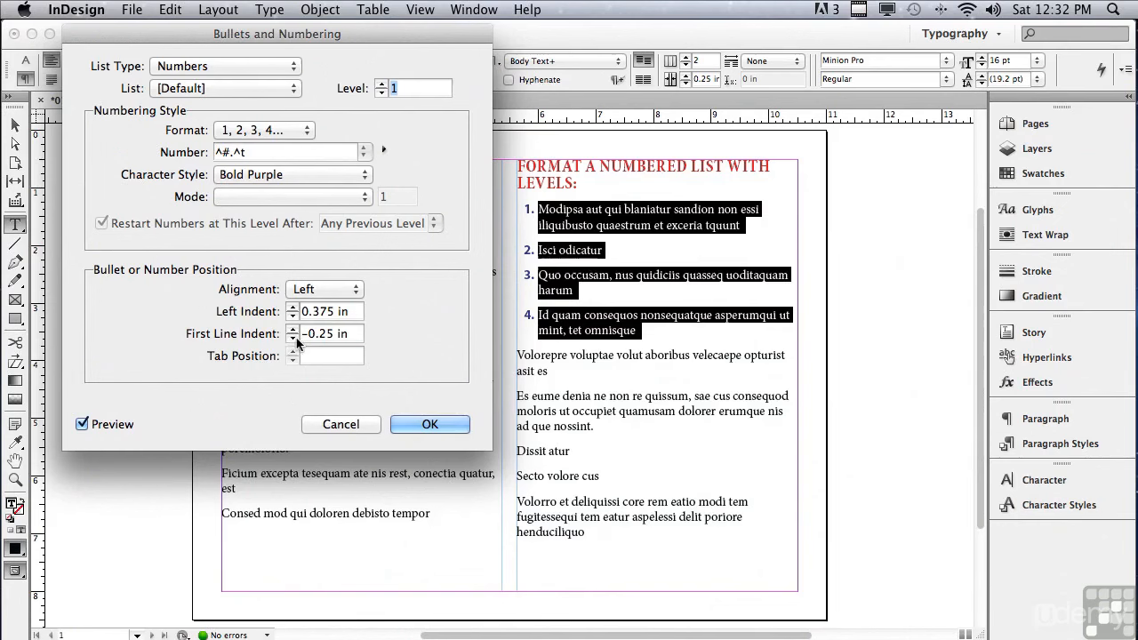
left_click(294, 339)
left_click(291, 330)
left_click(293, 316)
left_click(292, 316)
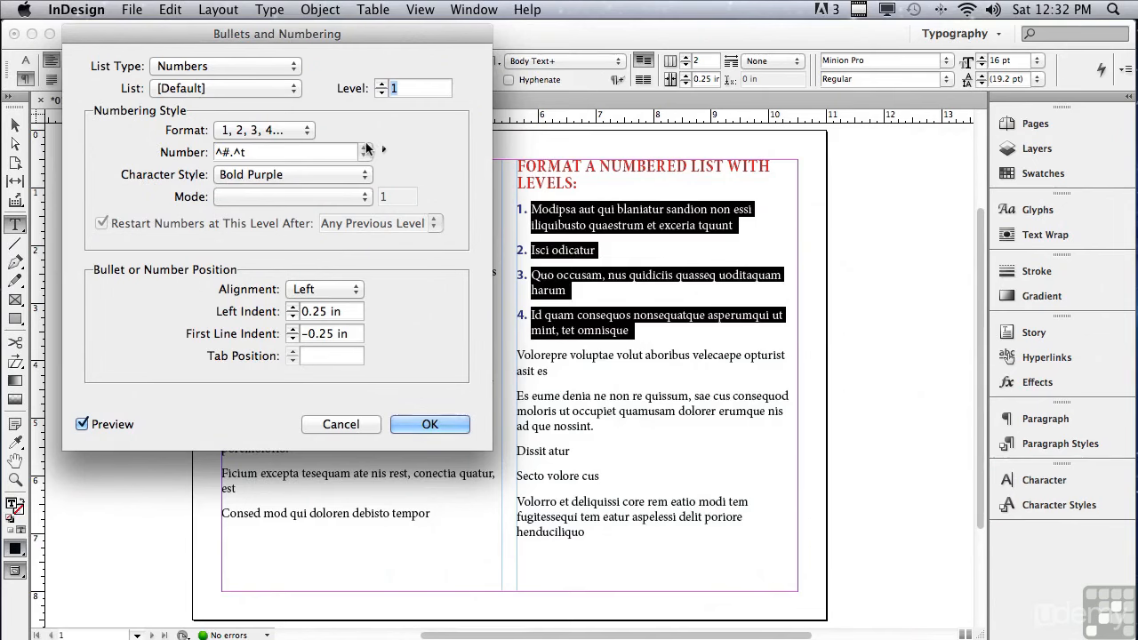
left_click(431, 424)
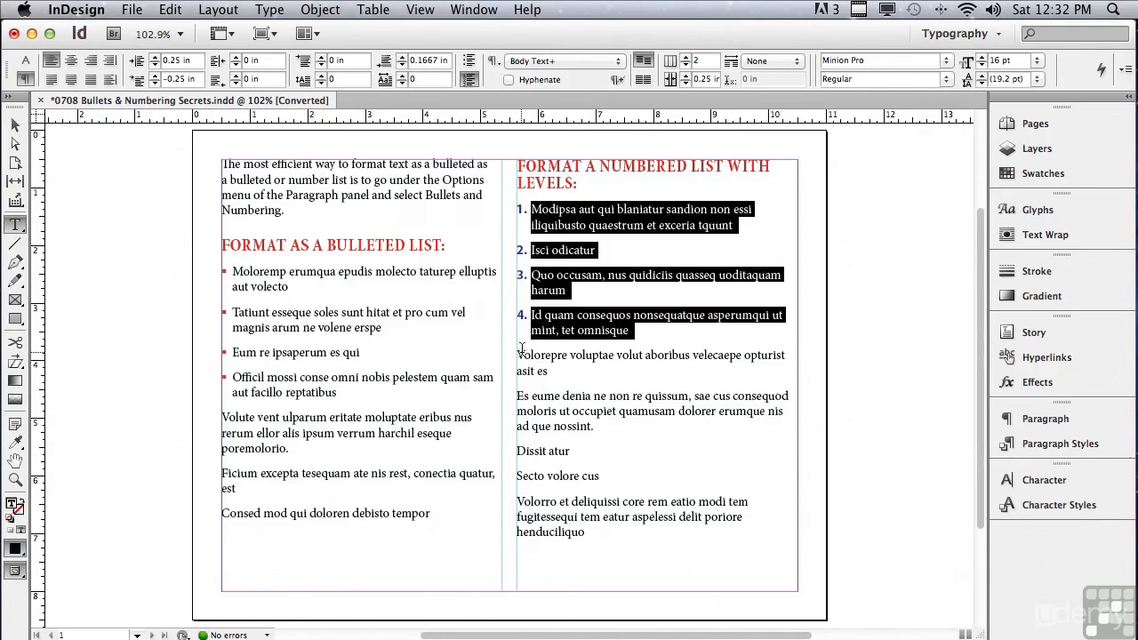
- Format the three paragraphs from "Volorepre voluptae" to "Dissit atur" as a level 2 numbered list using the A, B, C, D... format
left_click_drag(517, 349, 602, 456)
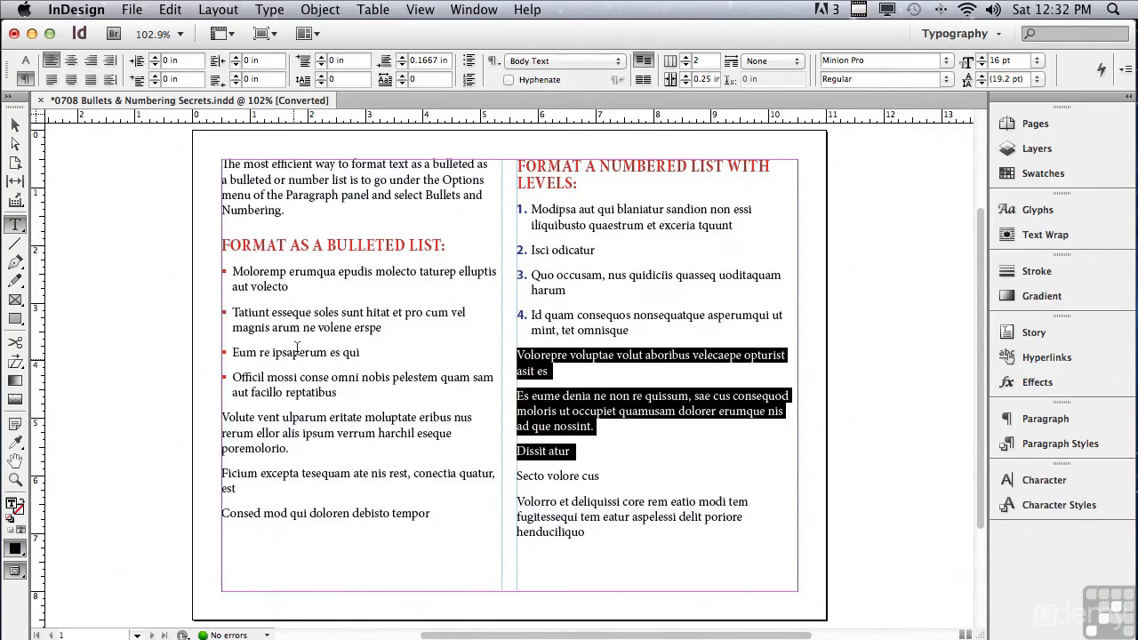
left_click(468, 80)
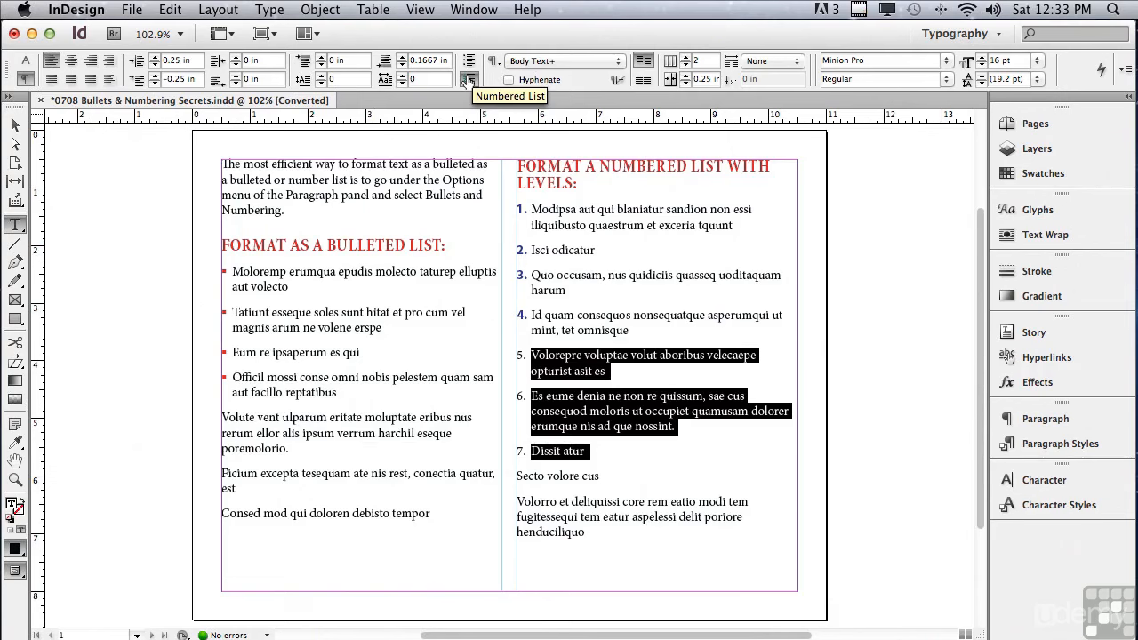
left_click(468, 81, "alt")
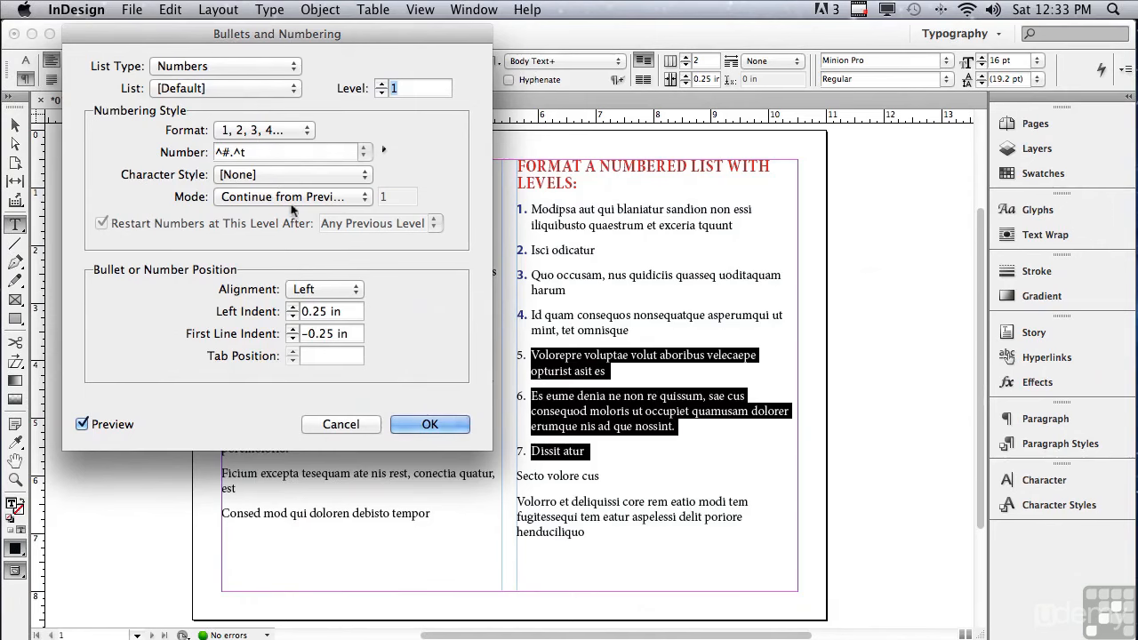
left_click(381, 85)
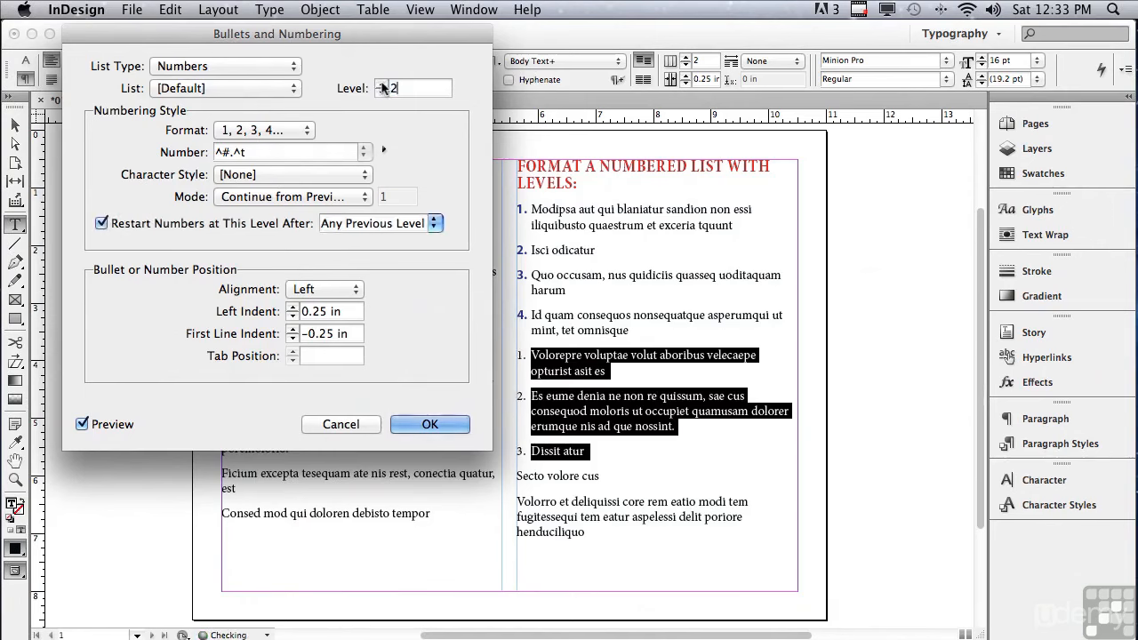
left_click(237, 132)
left_click(236, 131)
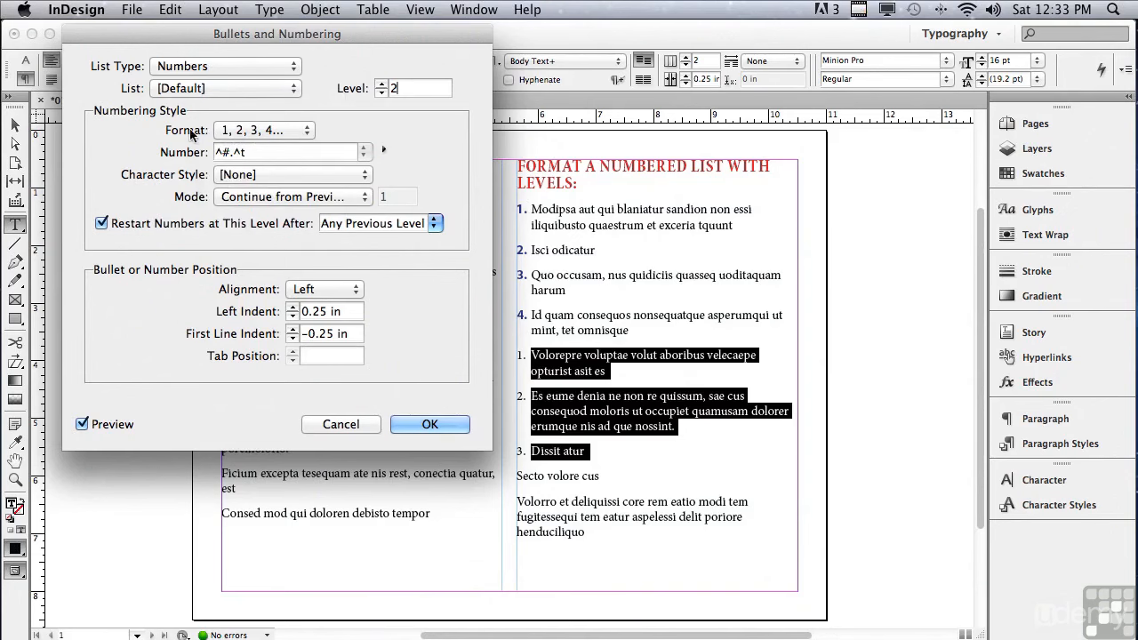
left_click(224, 132)
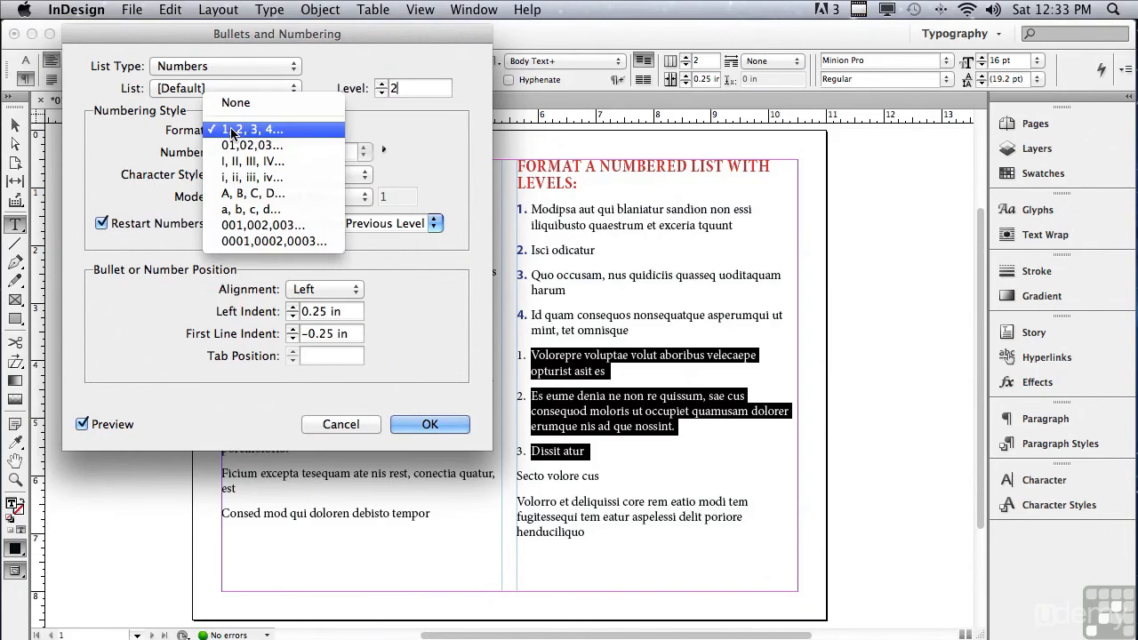
left_click(238, 194)
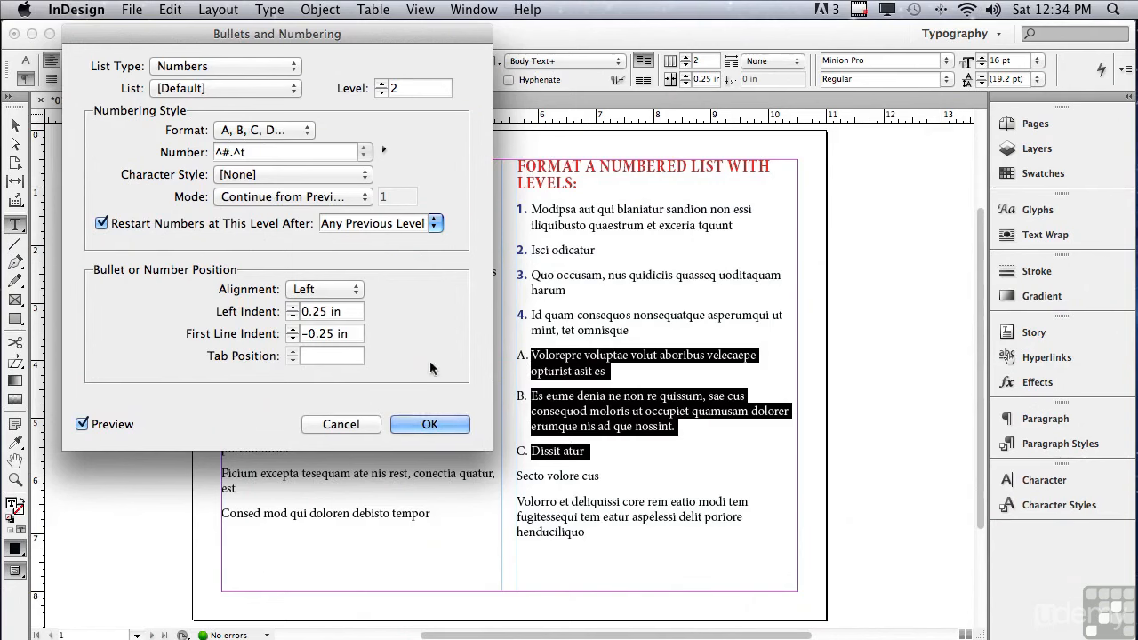
- Set the level 2 list's left indent to 0.5 in, give its letters the RED character style, and apply the settings
left_click(290, 305)
left_click(290, 305)
left_click(290, 306)
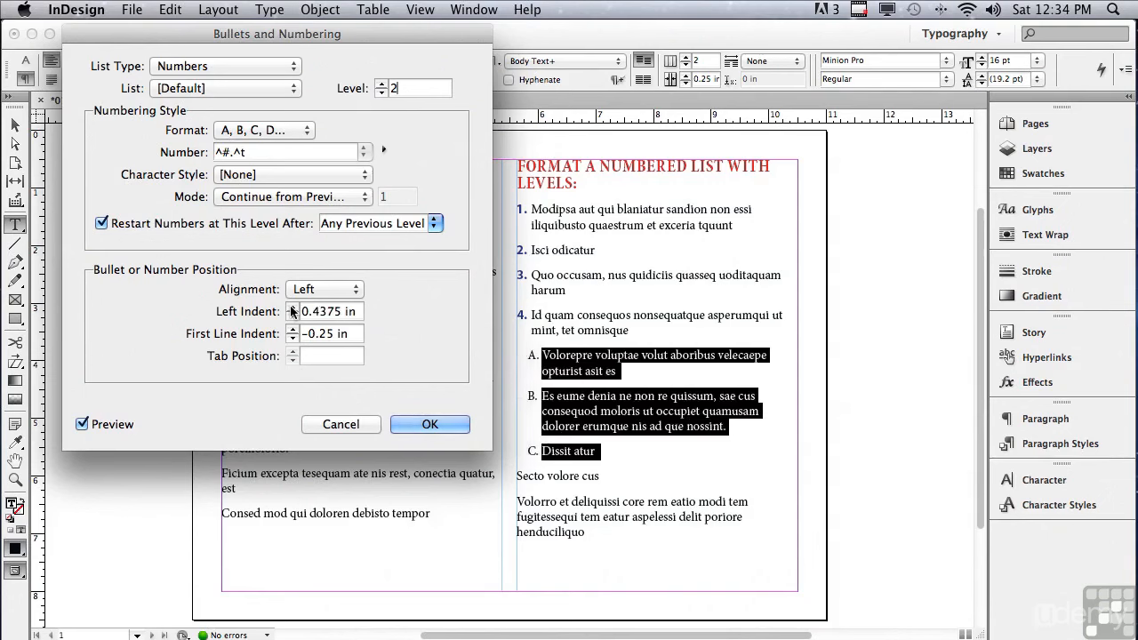
left_click(291, 306)
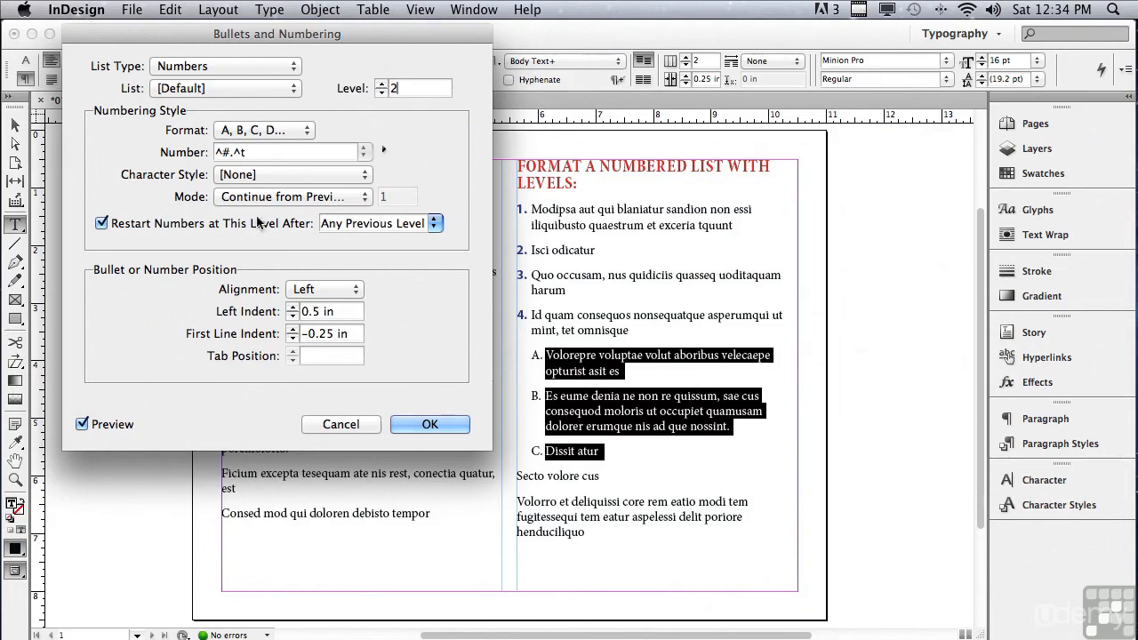
left_click(238, 175)
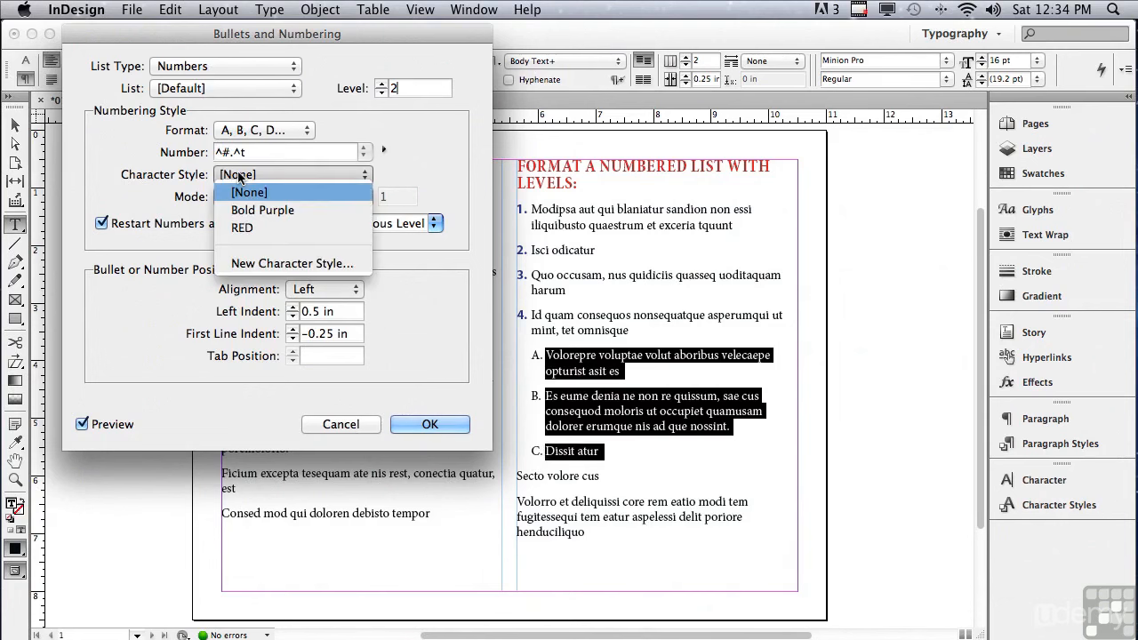
left_click(239, 230)
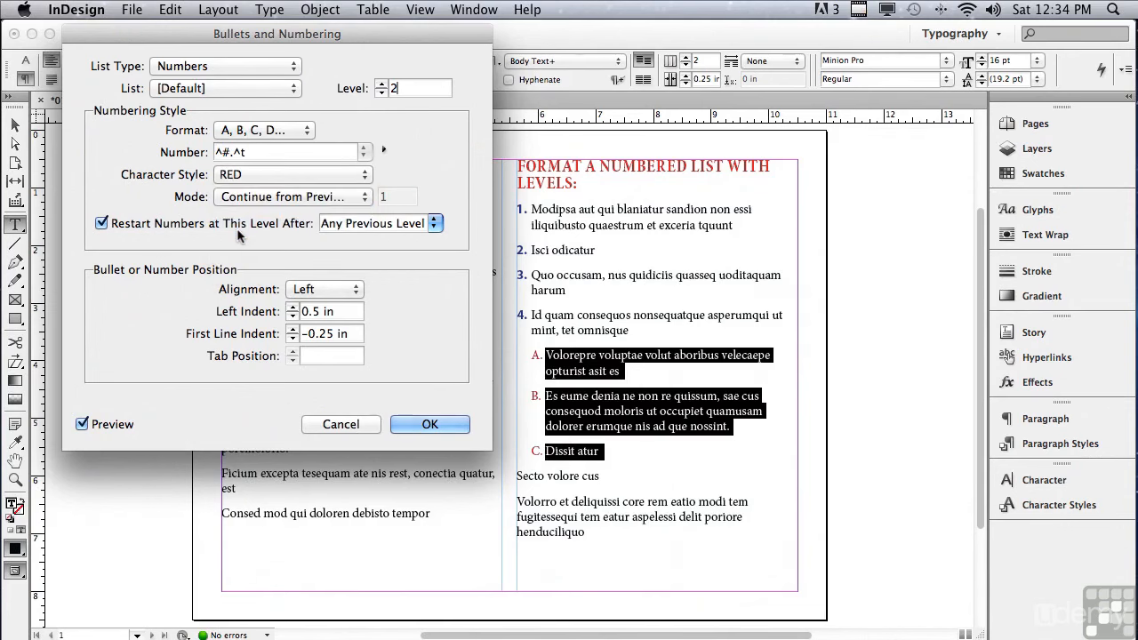
left_click(410, 425)
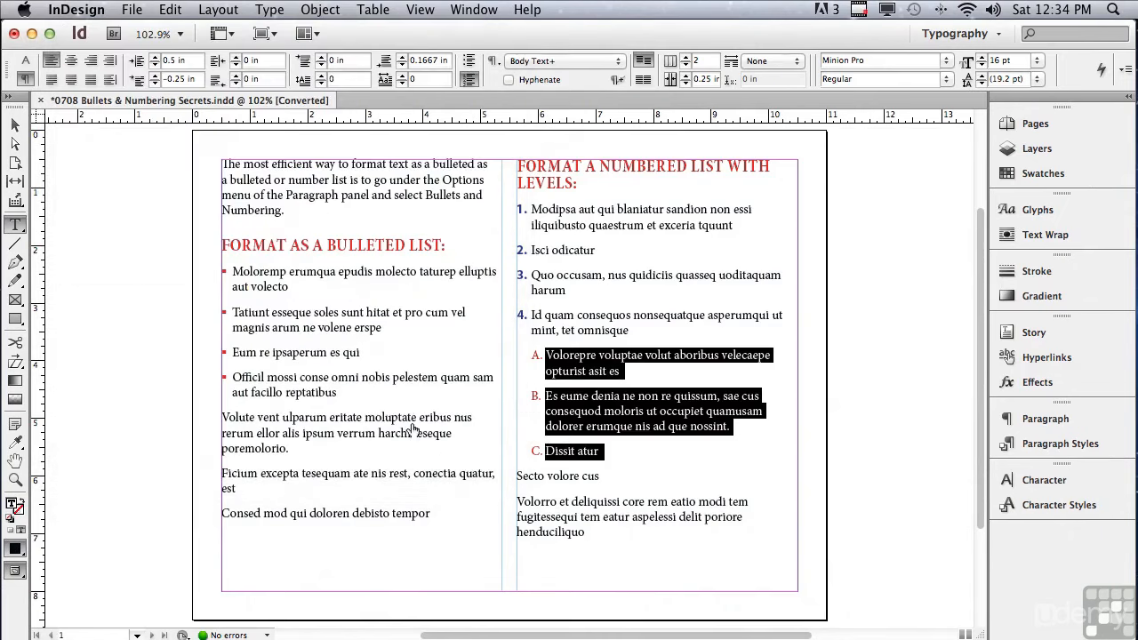
- Copy the level 2 formatting from the "Volorepre voluptae" item onto the "Quo occusam" paragraph with the Eyedropper tool
left_click(519, 275)
left_click_drag(520, 275, 587, 284)
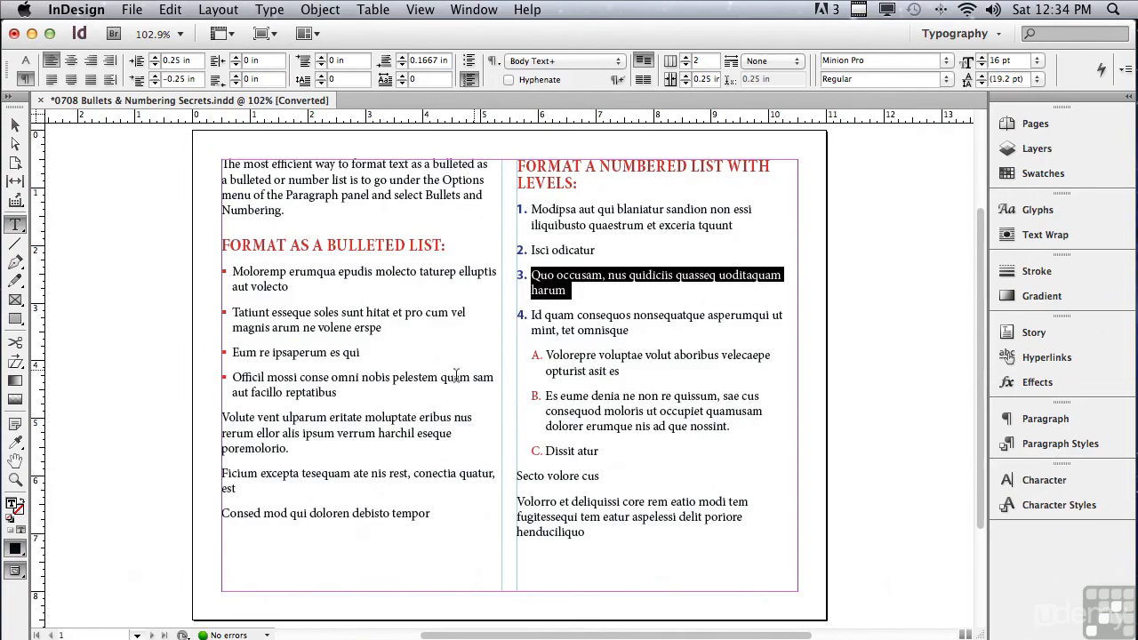
left_click(16, 443)
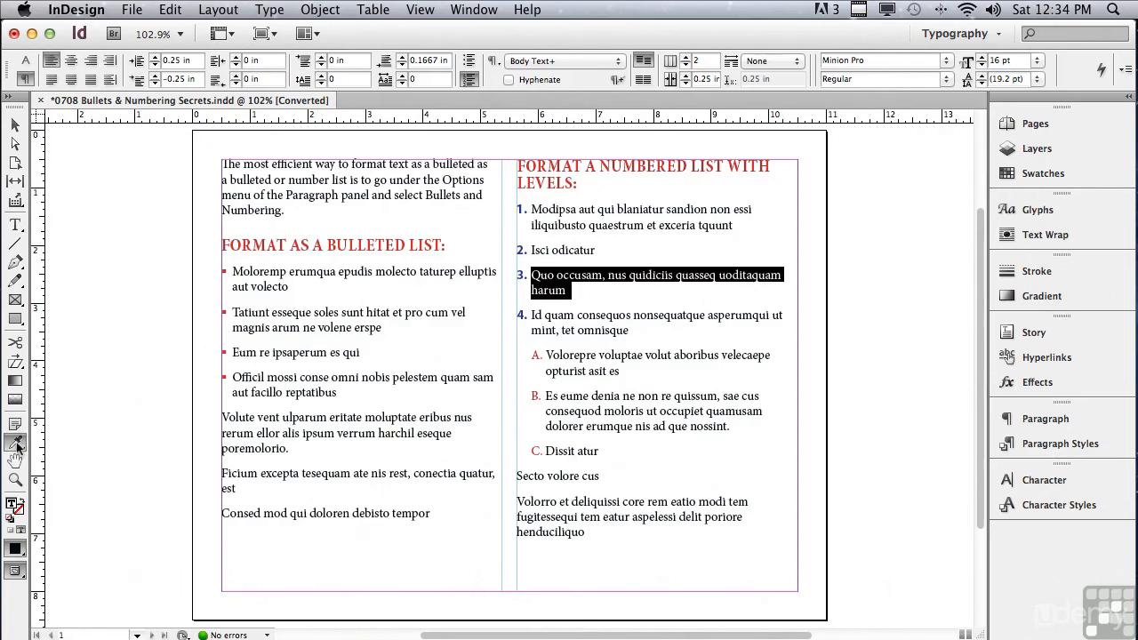
left_click(548, 355)
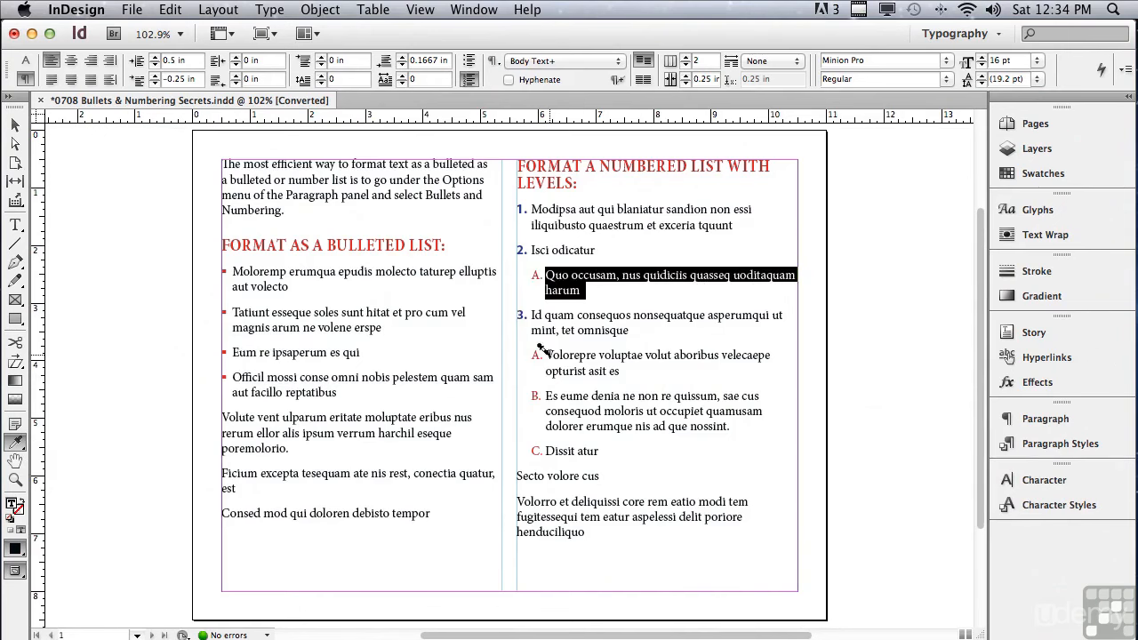
- Delete the "Isci odicatur" item from the numbered list
left_click(16, 127)
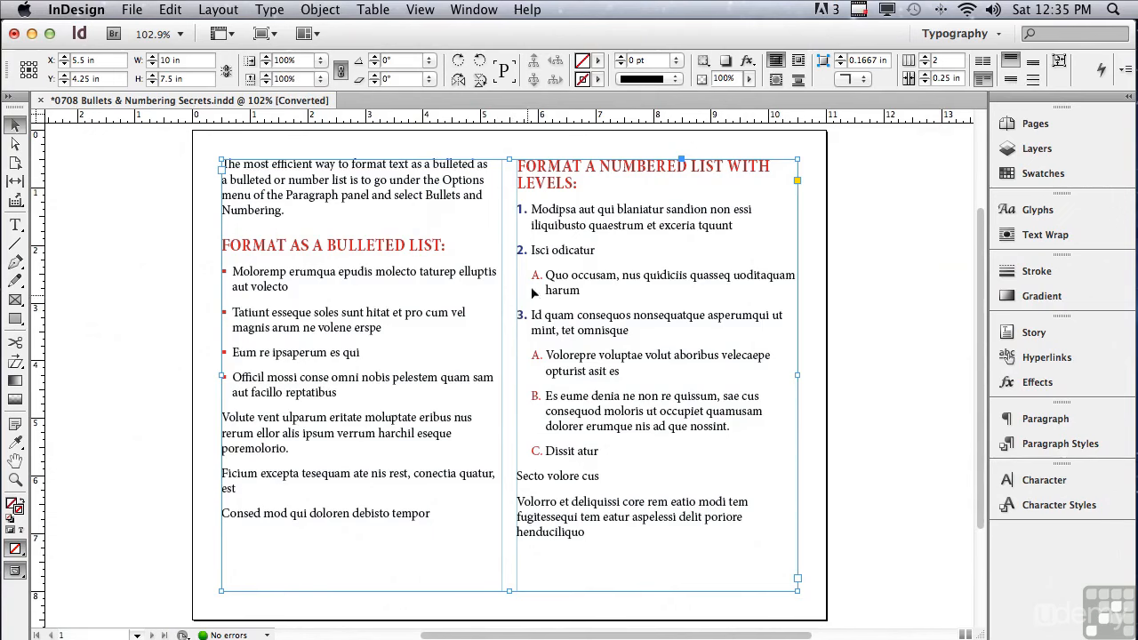
triple_click(558, 252)
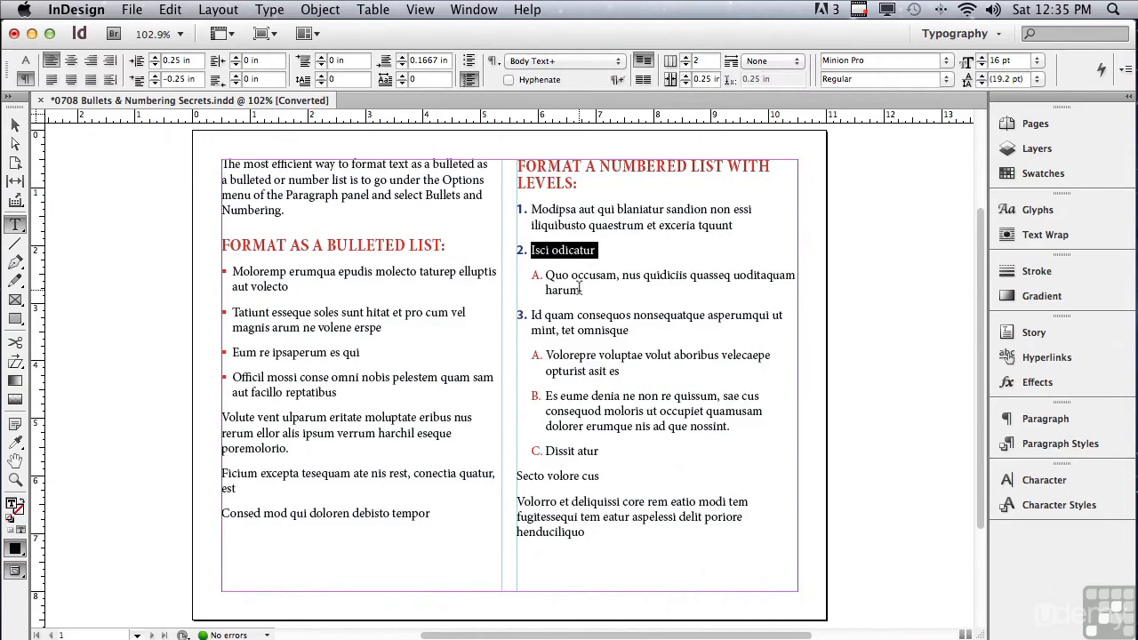
key("Delete")
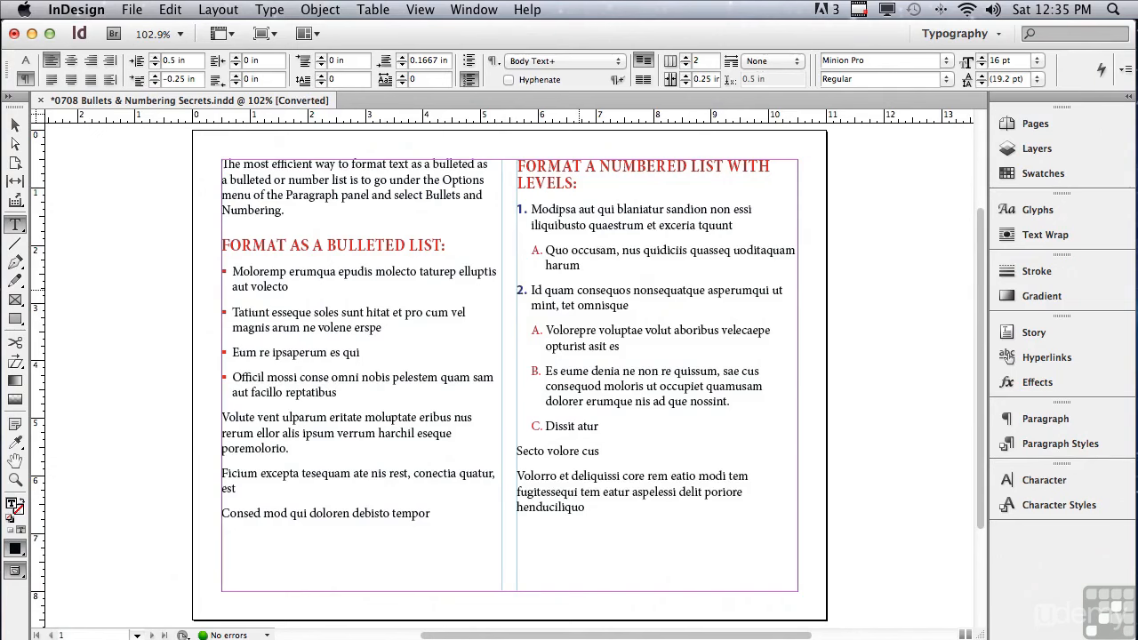
- Select the word "Id" at the start of the second level 1 numbered item
left_click(520, 291)
double_click(536, 291)
key("super")
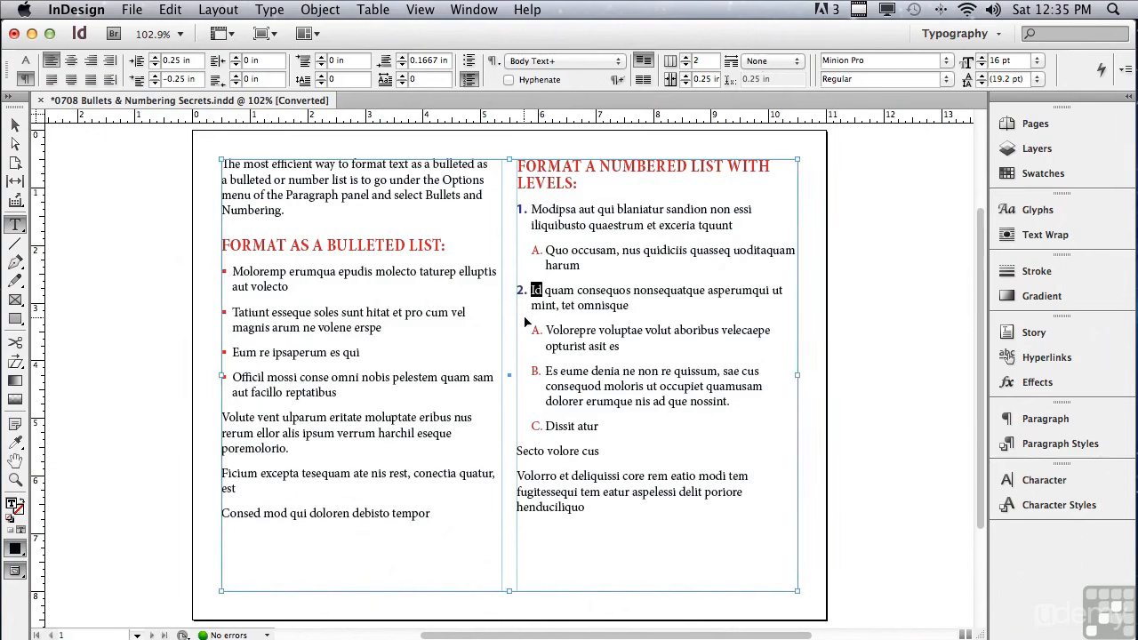